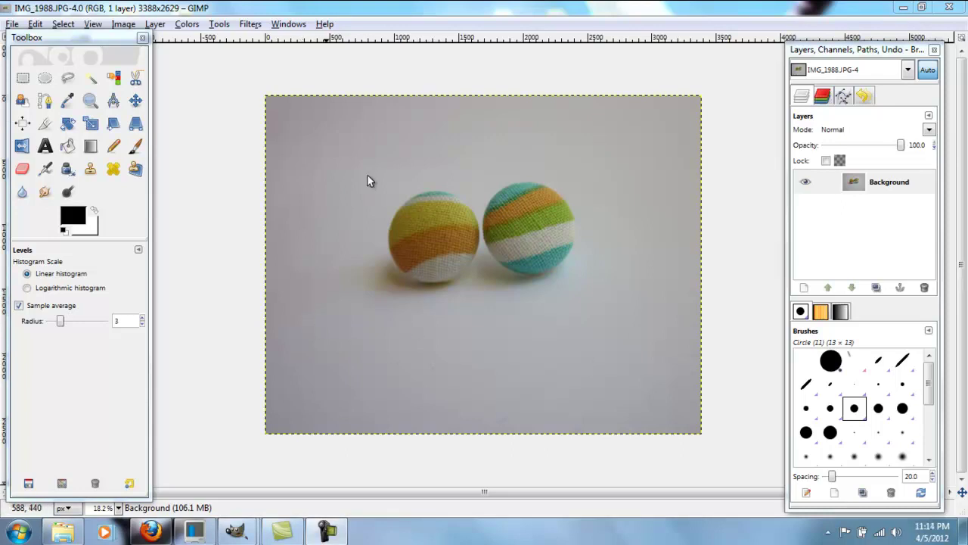
# Step: Apply Levels to IMG_1988.JPG with input levels 36, 1.00 and 209
pyautogui.click(186, 24)
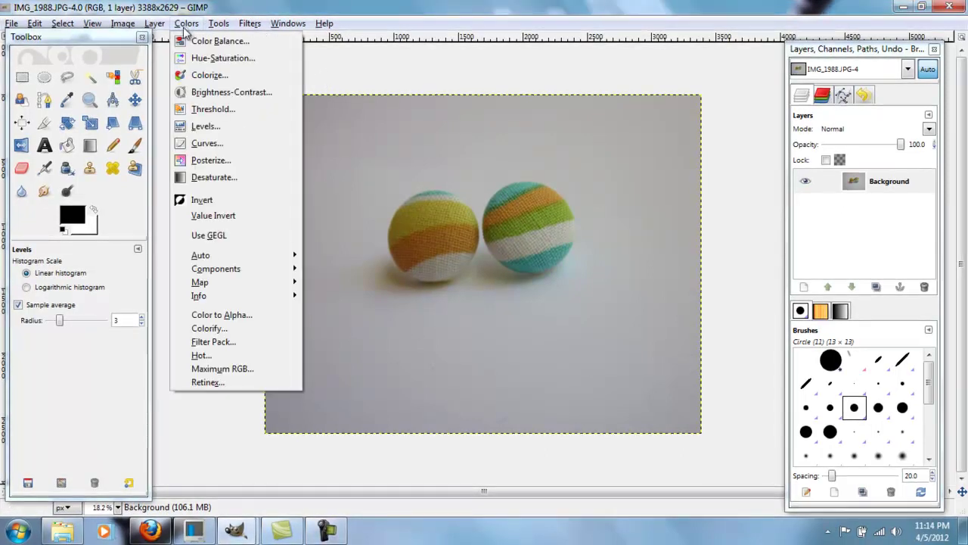
pyautogui.click(231, 127)
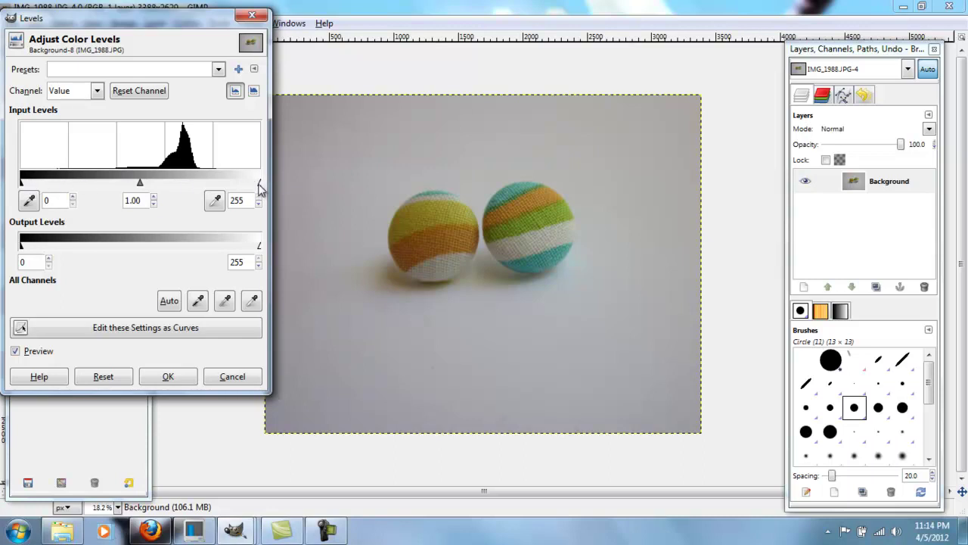
pyautogui.moveTo(259, 188); pyautogui.dragTo(214, 182)
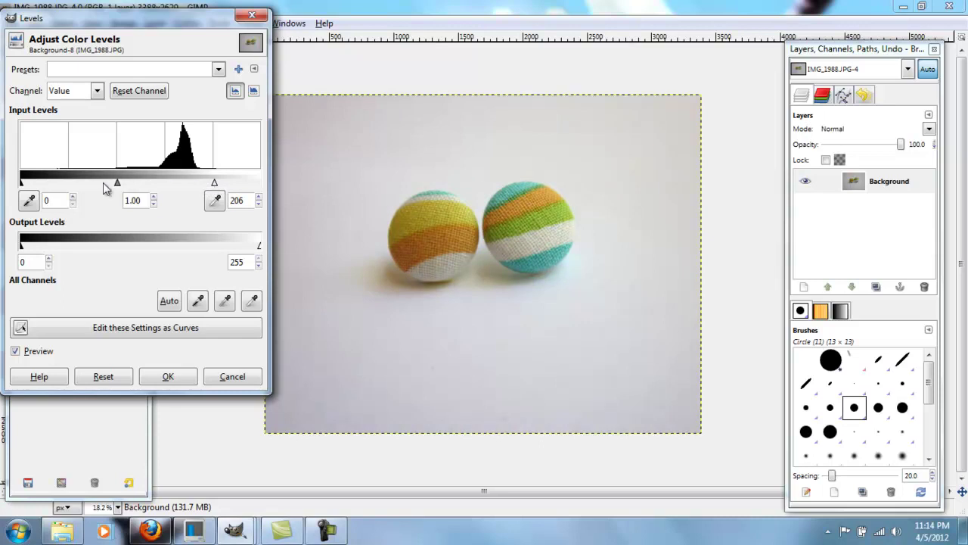
pyautogui.moveTo(22, 184); pyautogui.dragTo(55, 185)
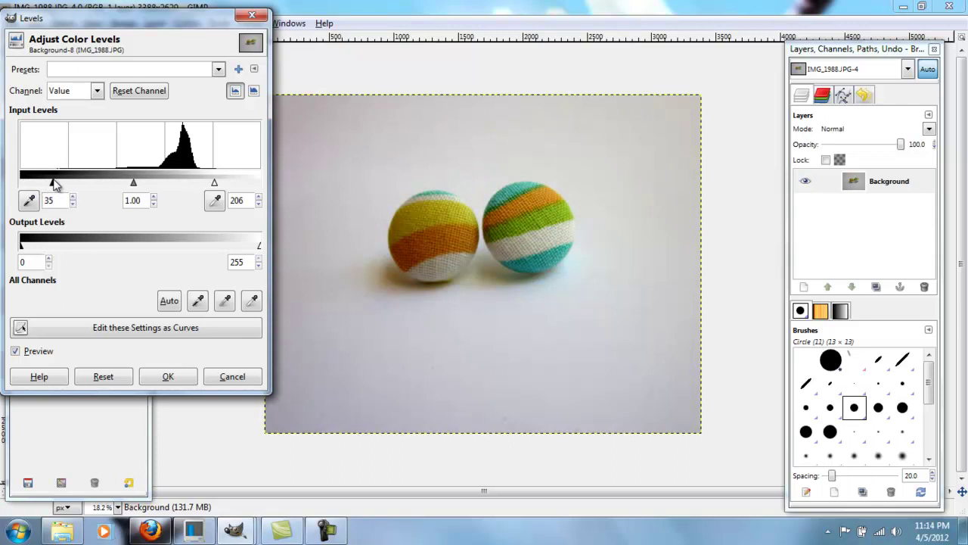
pyautogui.moveTo(217, 183); pyautogui.dragTo(214, 184)
pyautogui.moveTo(52, 183)
pyautogui.mouseDown()
pyautogui.moveTo(131, 184)
pyautogui.moveTo(55, 185)
pyautogui.mouseUp()
pyautogui.moveTo(134, 184)
pyautogui.mouseDown()
pyautogui.moveTo(167, 189)
pyautogui.moveTo(103, 186)
pyautogui.moveTo(125, 187)
pyautogui.mouseUp()
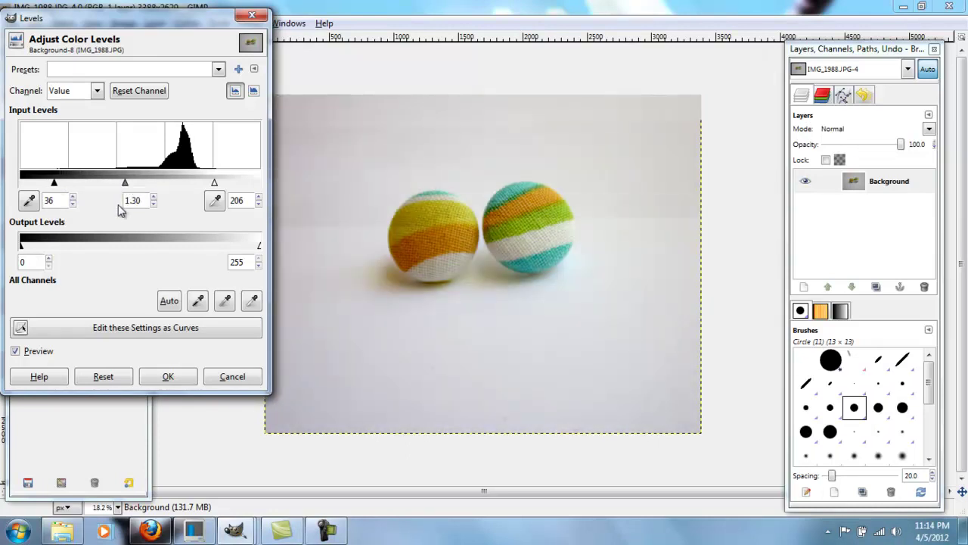
pyautogui.click(61, 199)
pyautogui.moveTo(218, 184); pyautogui.dragTo(220, 184)
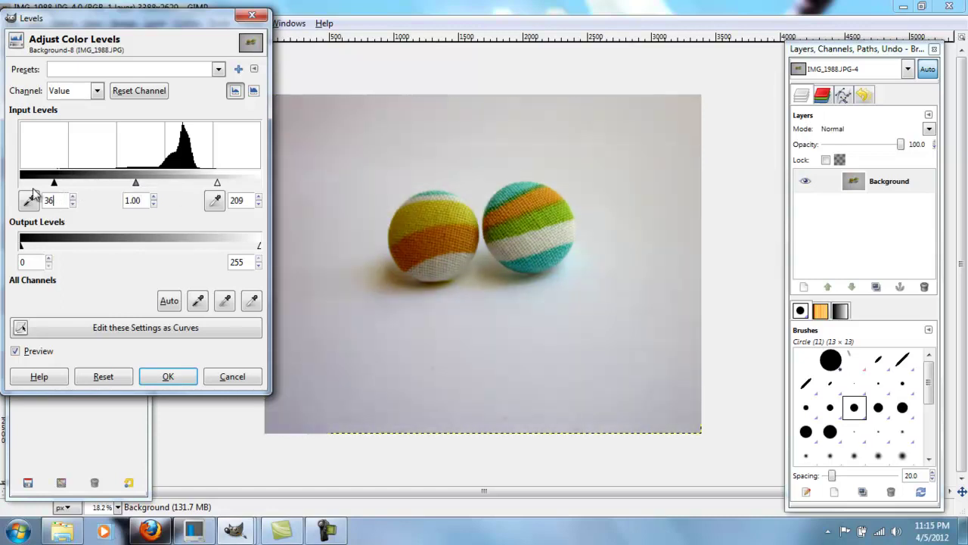
pyautogui.click(168, 378)
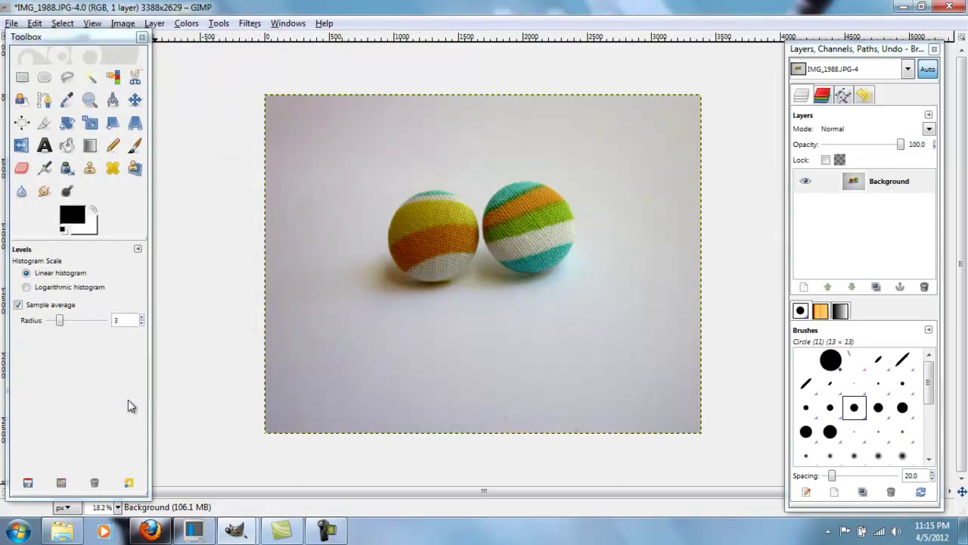
# Step: Compare before and after with undo and redo, leaving the first Levels correction undone
pyautogui.hotkey('ctrl', 'z')
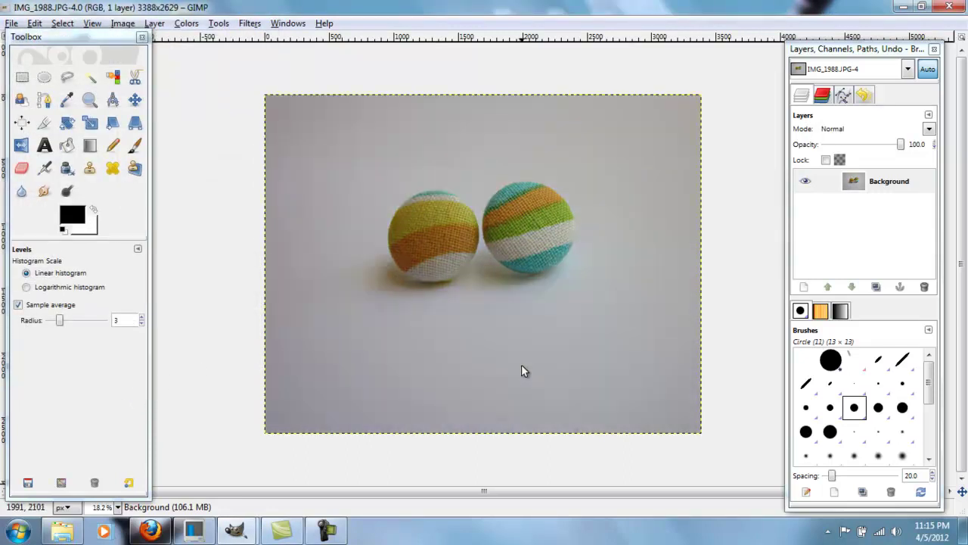
pyautogui.hotkey('ctrl', 'y')
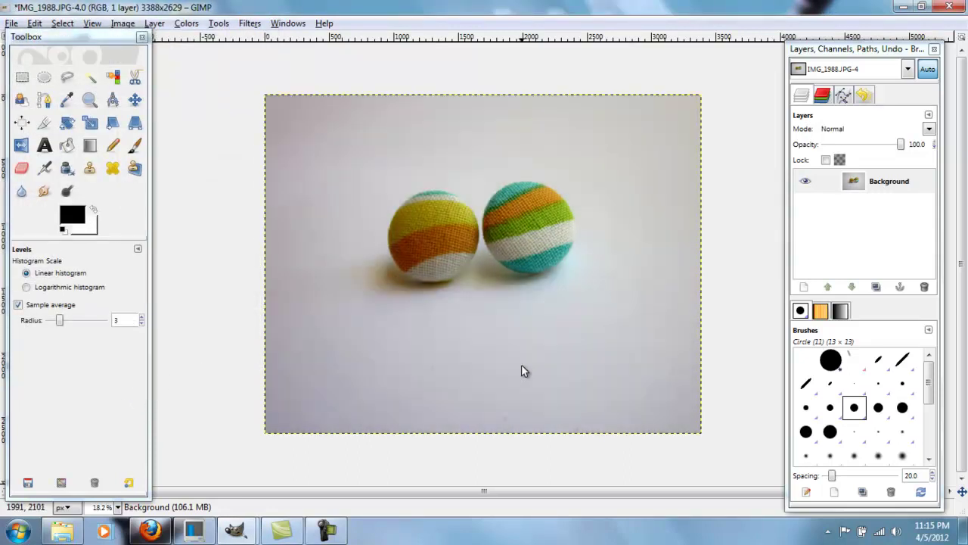
pyautogui.hotkey('ctrl', 'z')
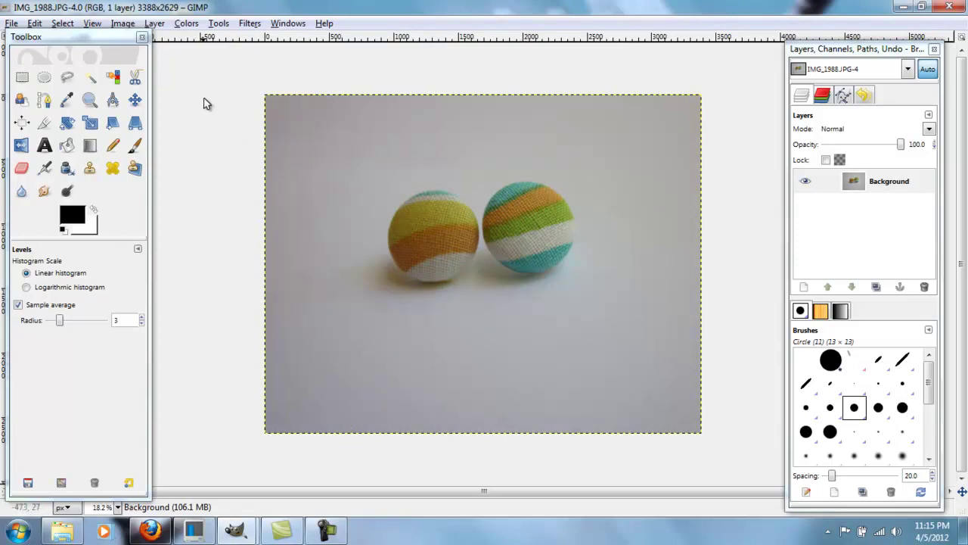
# Step: Reapply Levels with input levels 35, 1.00 and 207 after trying and discarding Auto
pyautogui.click(187, 23)
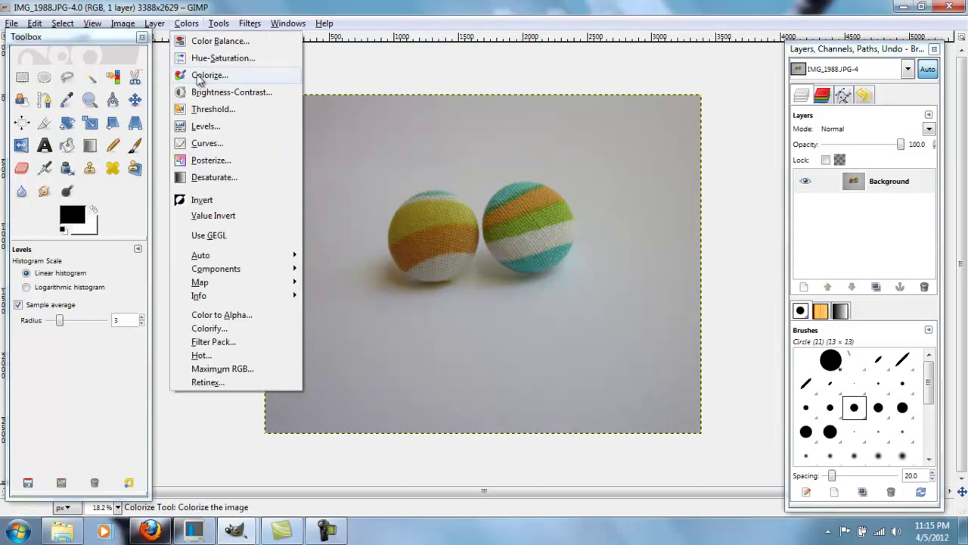
pyautogui.click(236, 130)
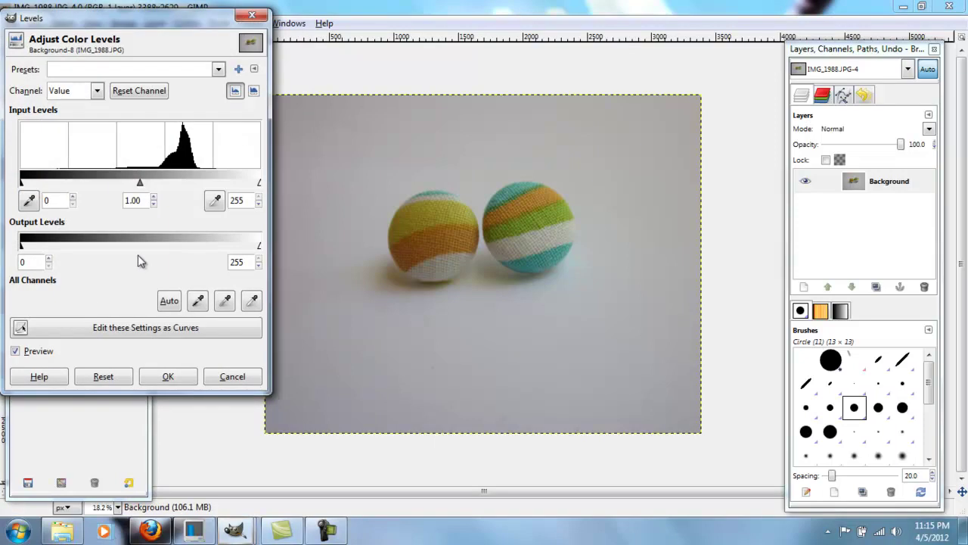
pyautogui.click(169, 303)
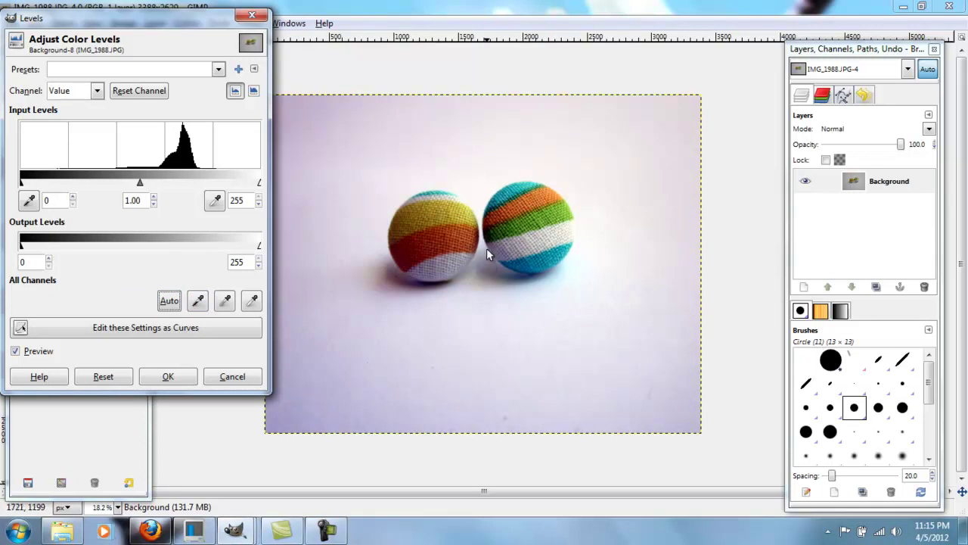
pyautogui.click(113, 378)
pyautogui.moveTo(259, 183); pyautogui.dragTo(214, 184)
pyautogui.moveTo(21, 183); pyautogui.dragTo(52, 186)
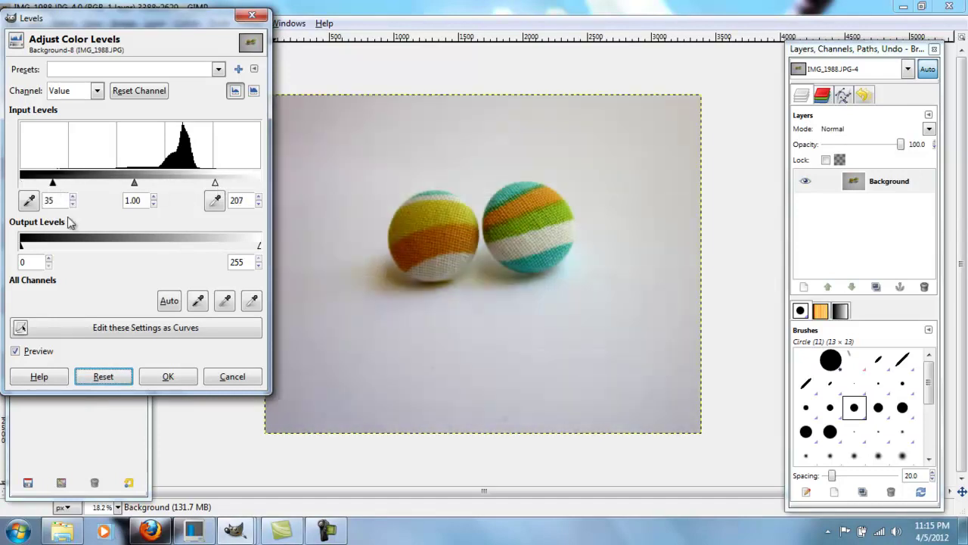
pyautogui.click(171, 376)
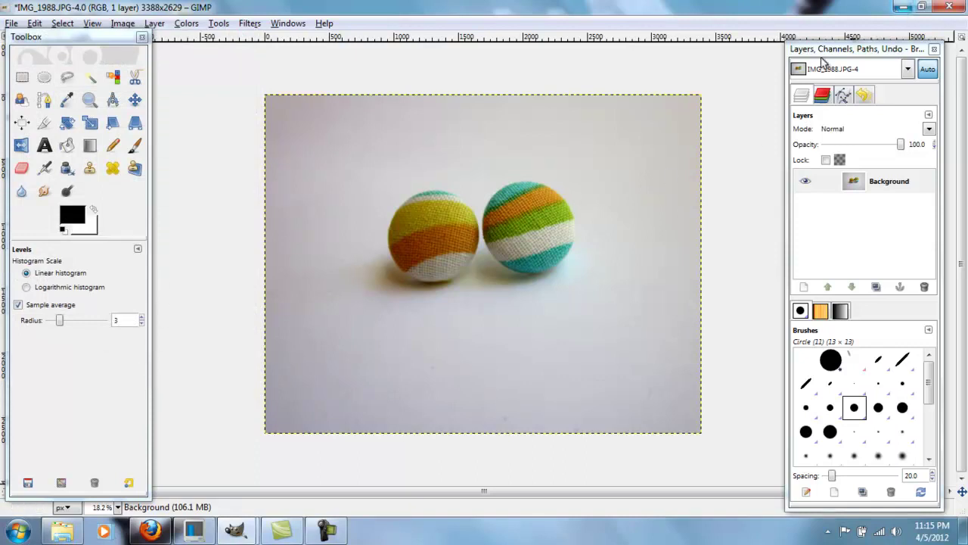
# Step: Switch to the daisy photo IMG_2313.JPG and open its Levels dialog
pyautogui.moveTo(227, 537)
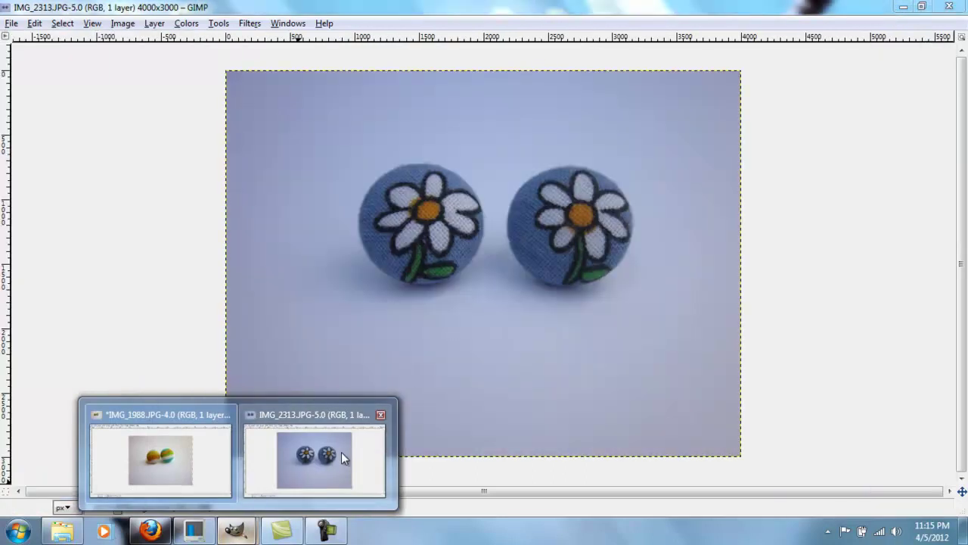
pyautogui.click(342, 452)
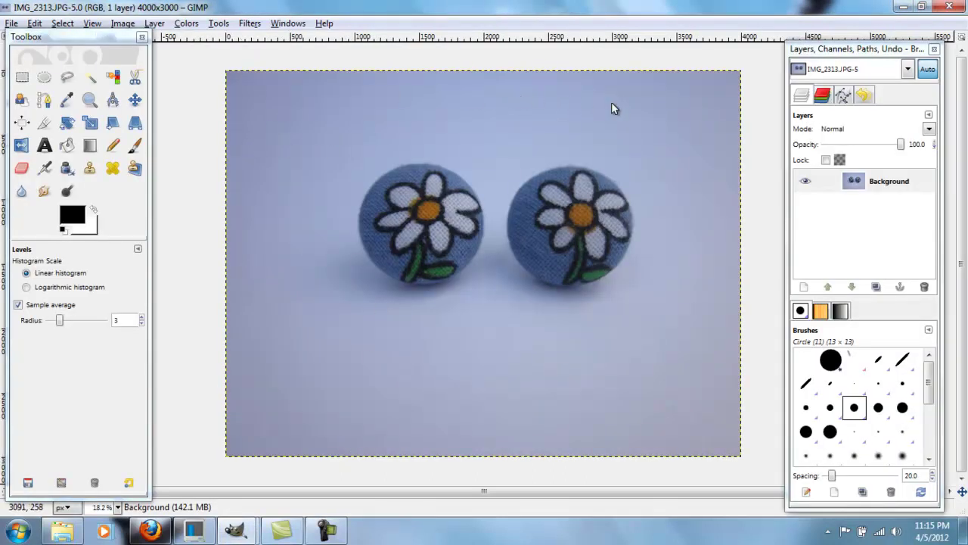
pyautogui.click(187, 23)
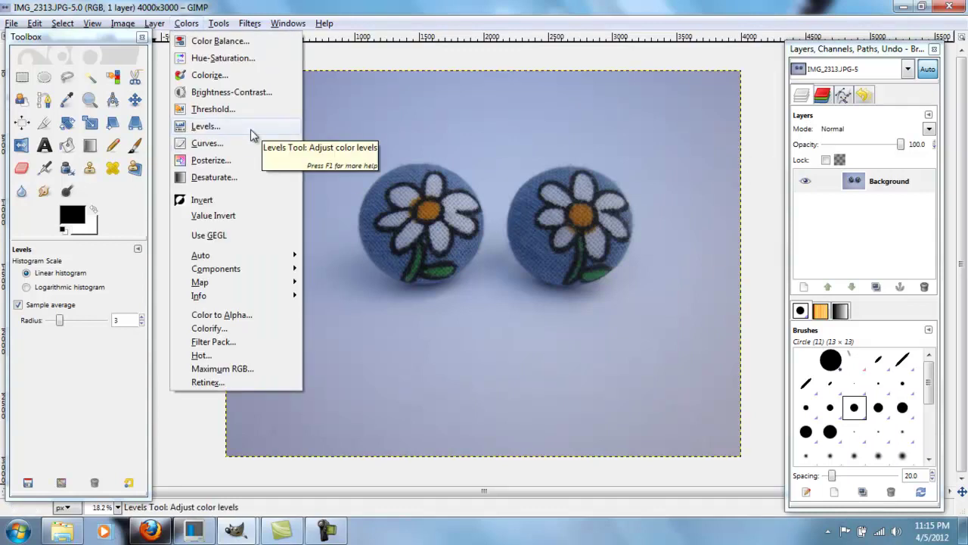
pyautogui.click(206, 126)
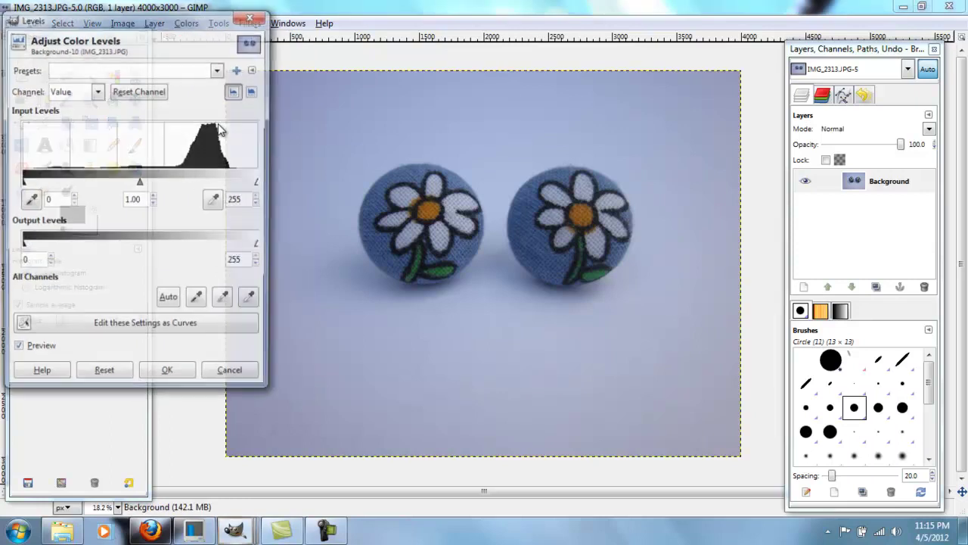
# Step: Try white 226, black 14 and Auto, reset to 0, 1.00, 255, and widen the dialog
pyautogui.moveTo(259, 183); pyautogui.dragTo(233, 183)
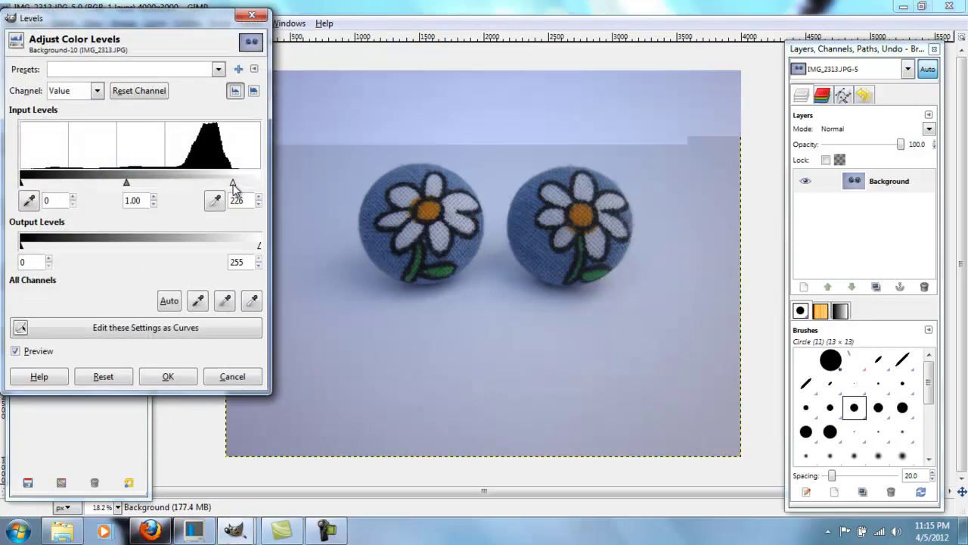
pyautogui.moveTo(25, 188); pyautogui.dragTo(34, 186)
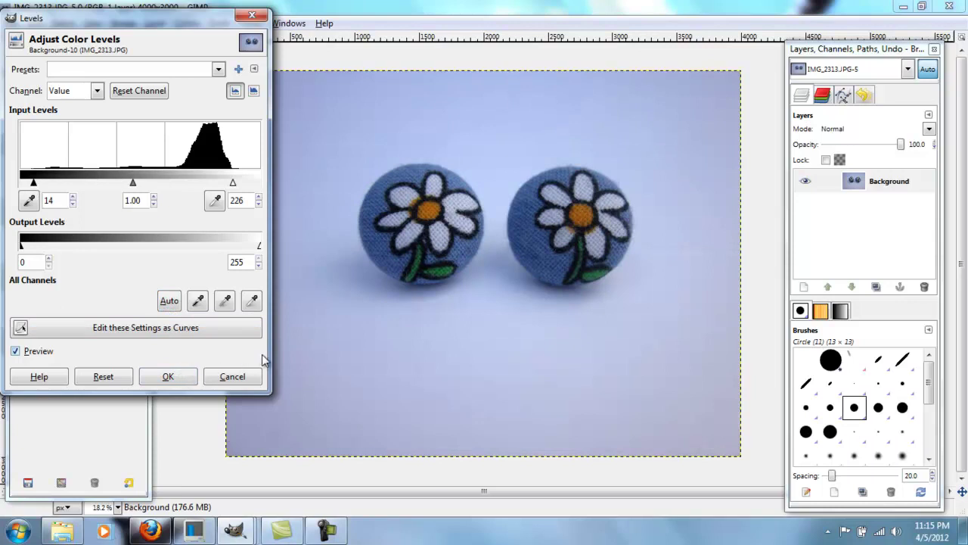
pyautogui.click(111, 378)
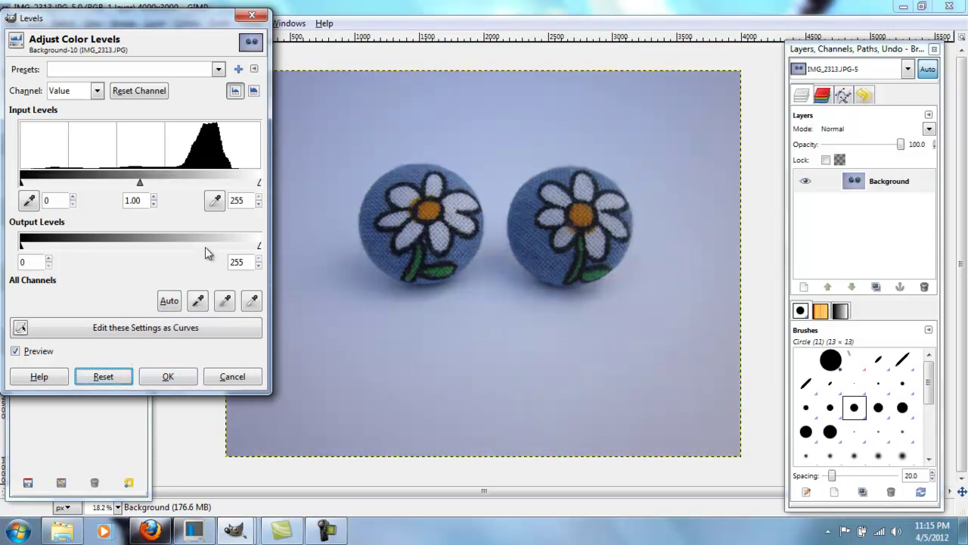
pyautogui.click(170, 302)
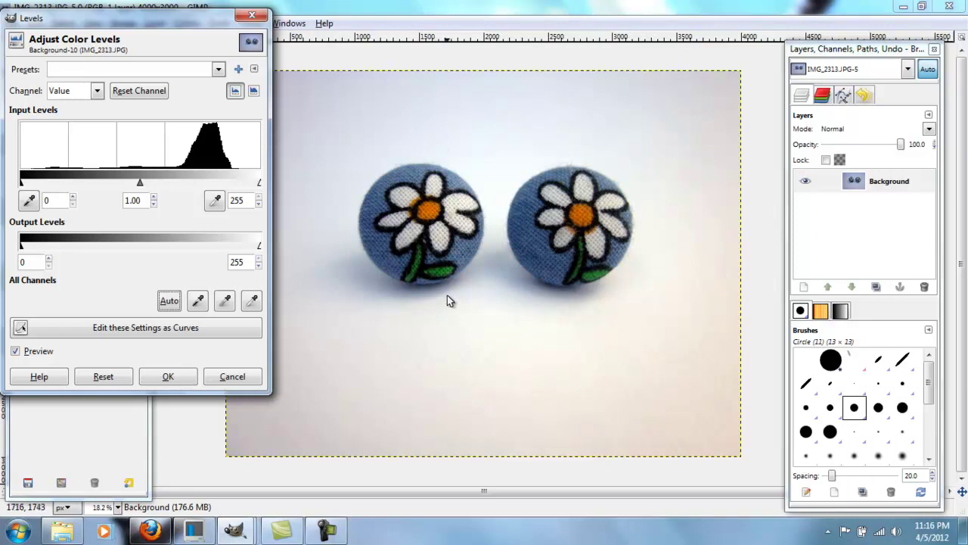
pyautogui.click(126, 382)
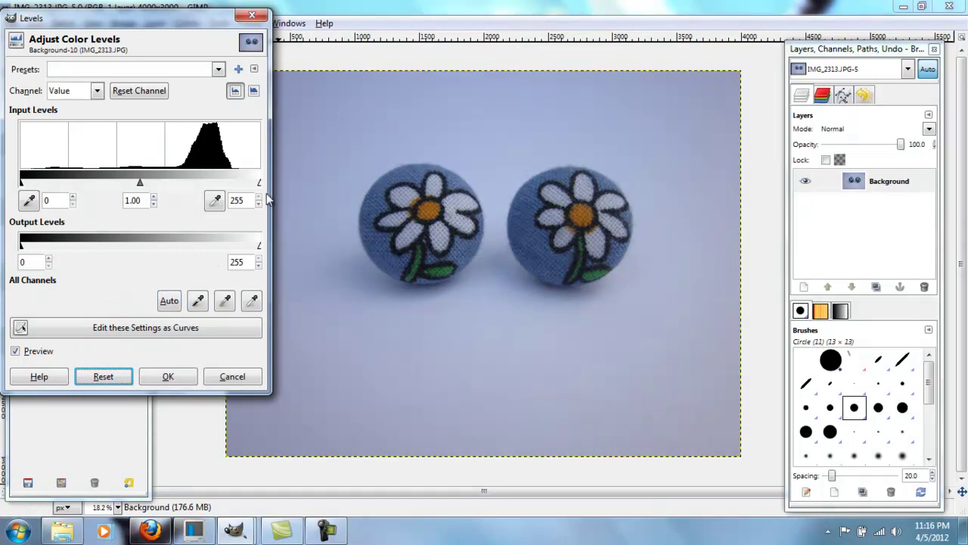
pyautogui.moveTo(270, 194); pyautogui.dragTo(274, 195)
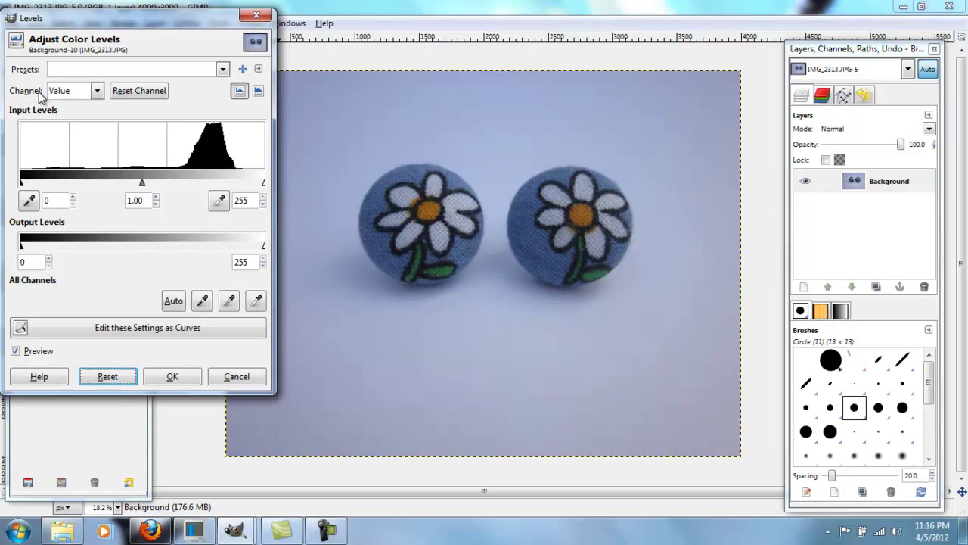
# Step: Preview each channel's levels, then lower the Red white point and raise its black point
pyautogui.click(90, 94)
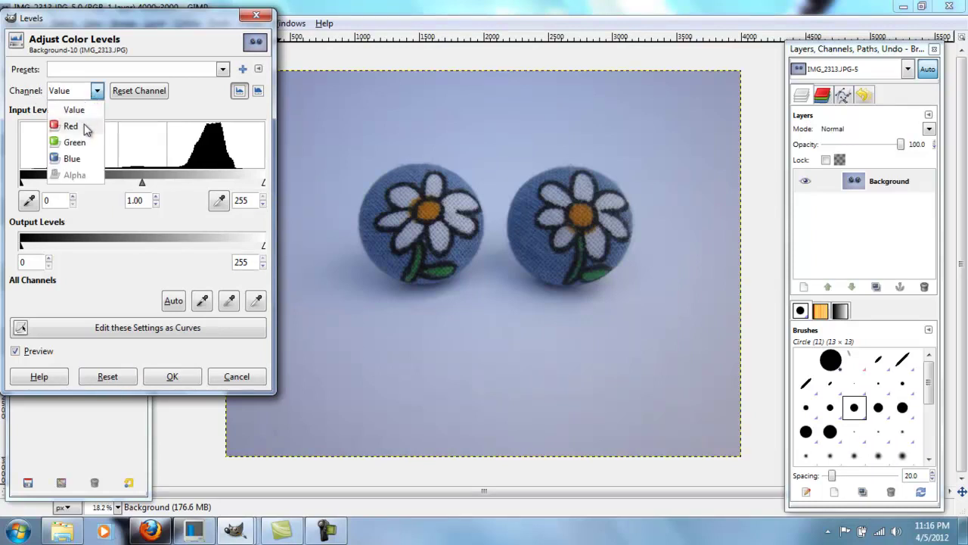
pyautogui.click(70, 127)
pyautogui.click(90, 94)
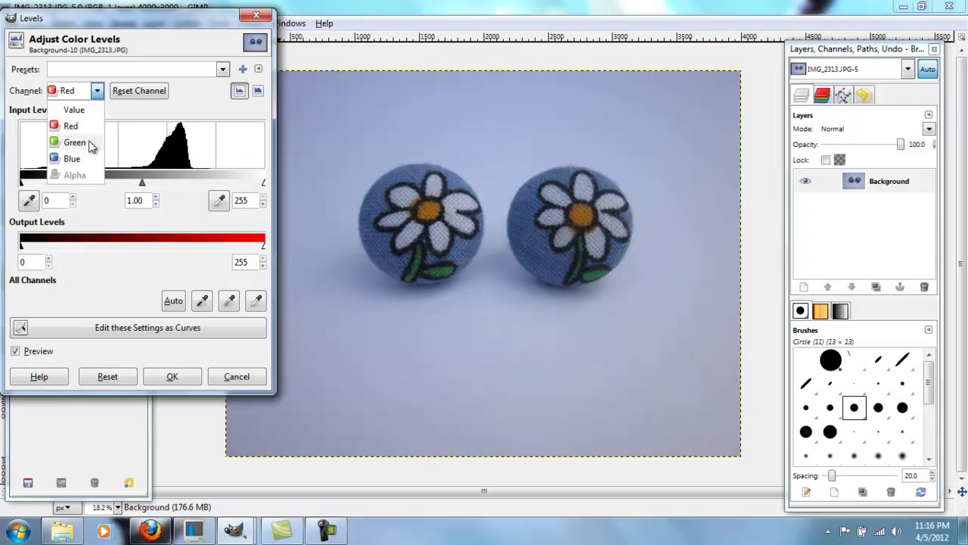
pyautogui.click(88, 141)
pyautogui.click(94, 92)
pyautogui.click(88, 158)
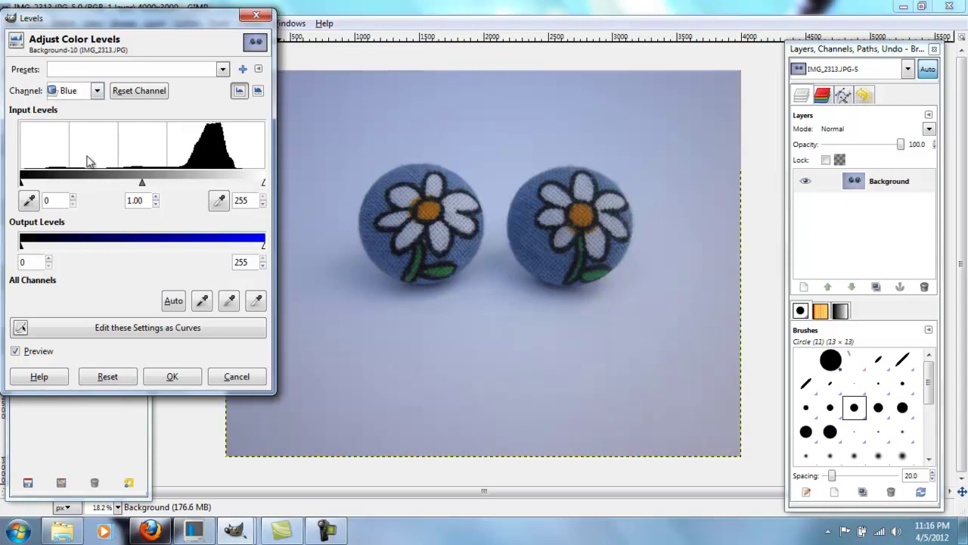
pyautogui.click(98, 90)
pyautogui.click(93, 126)
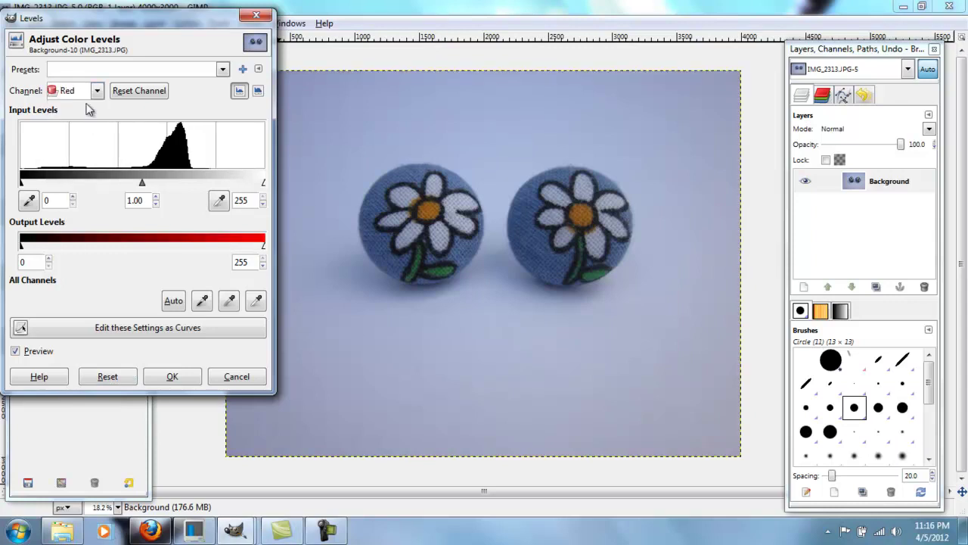
pyautogui.moveTo(263, 183); pyautogui.dragTo(210, 180)
pyautogui.moveTo(22, 183); pyautogui.dragTo(36, 187)
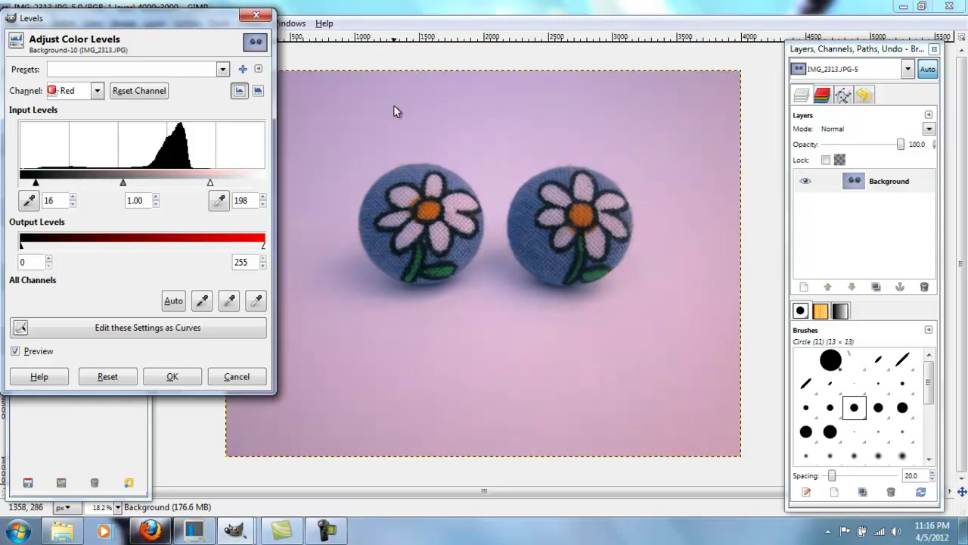
# Step: Lower the Green channel's white point and raise its black point
pyautogui.click(68, 93)
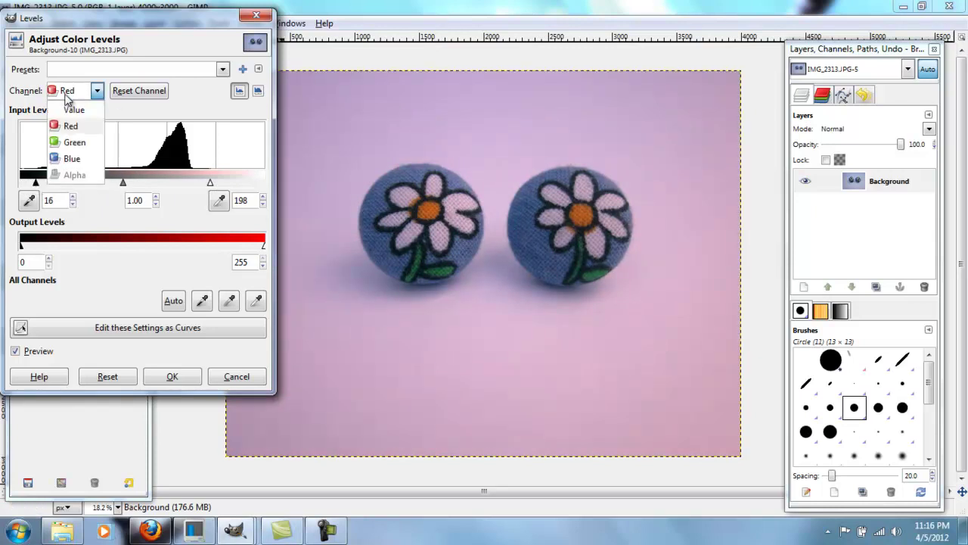
pyautogui.click(79, 144)
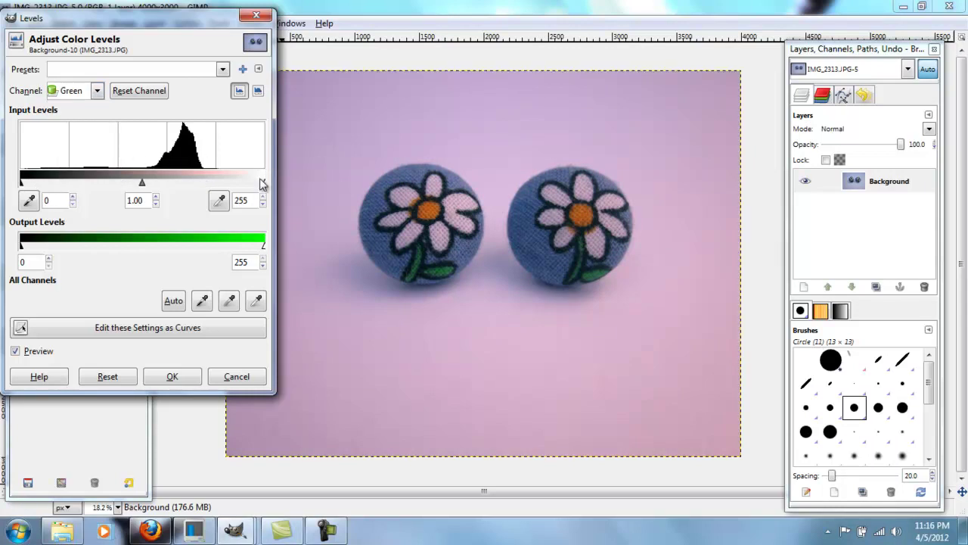
pyautogui.moveTo(263, 183); pyautogui.dragTo(218, 188)
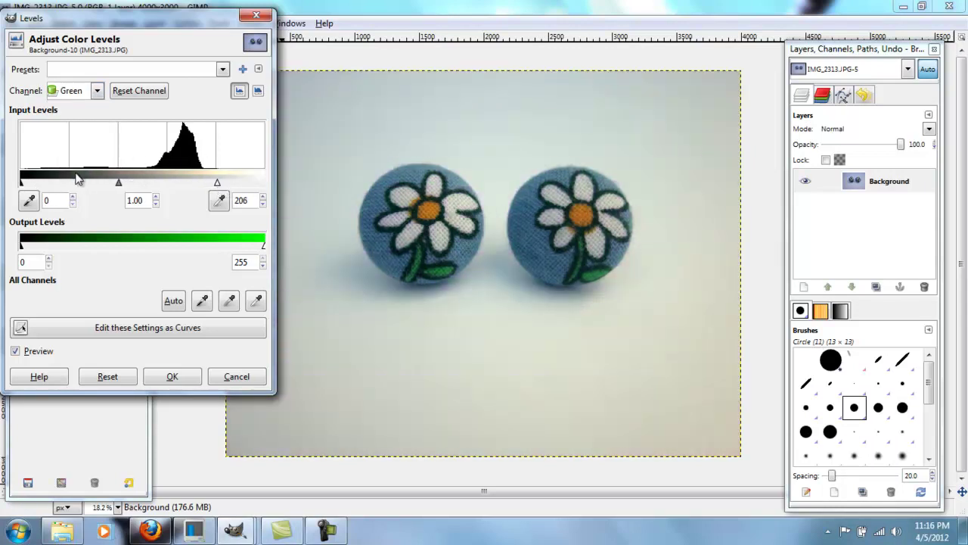
pyautogui.moveTo(35, 186); pyautogui.dragTo(38, 186)
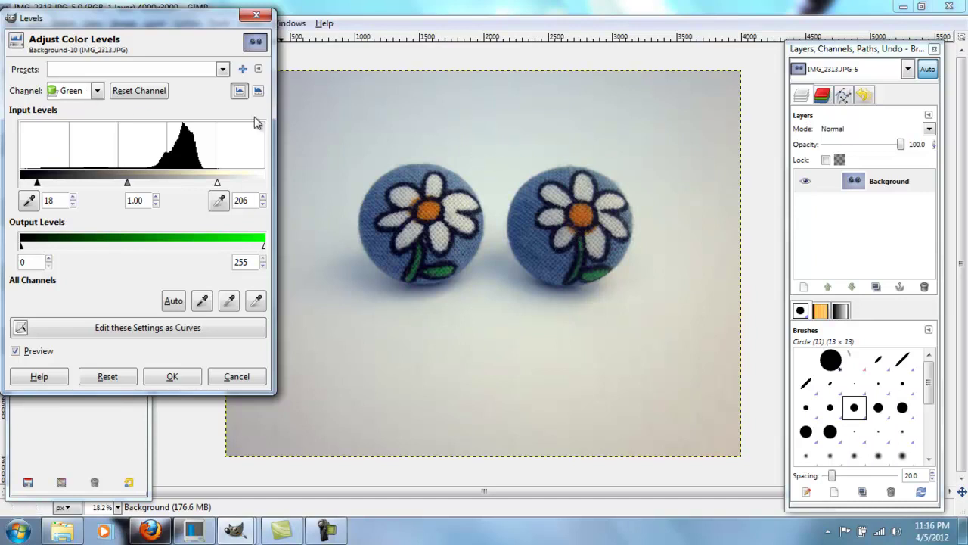
# Step: Set the Blue channel to input levels 13, 1.00 and 233 and apply the correction
pyautogui.click(89, 93)
pyautogui.click(83, 158)
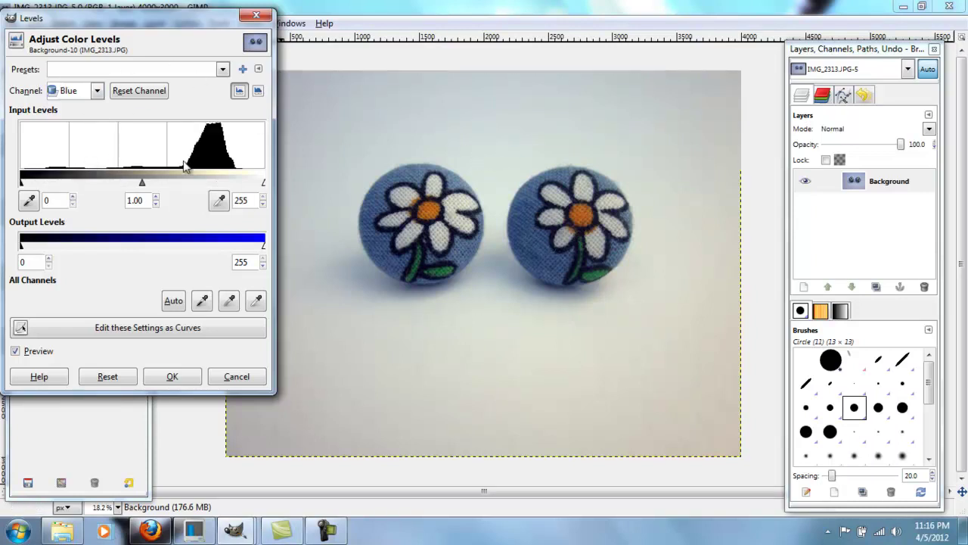
pyautogui.moveTo(256, 184); pyautogui.dragTo(244, 185)
pyautogui.moveTo(22, 183); pyautogui.dragTo(33, 185)
pyautogui.moveTo(149, 183); pyautogui.dragTo(142, 184)
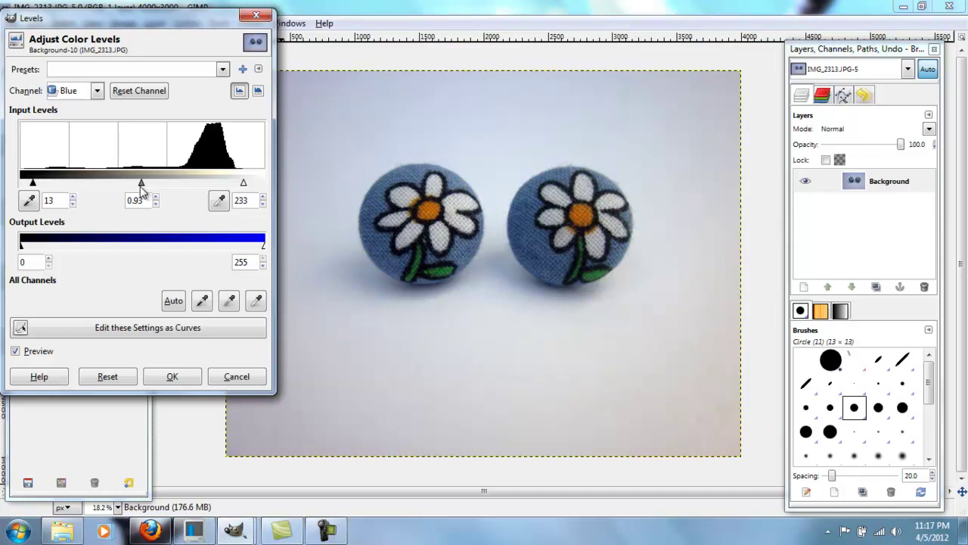
pyautogui.doubleClick(141, 193)
pyautogui.write('1.0')
pyautogui.click(176, 378)
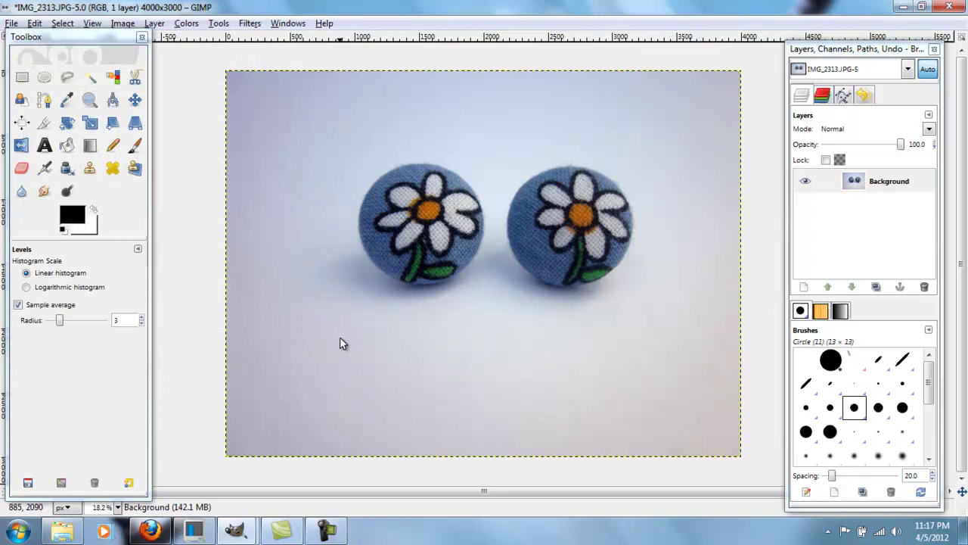
# Step: Compare with undo and redo, ending with the Levels correction on IMG_2313.JPG undone
pyautogui.hotkey('ctrl', 'z')
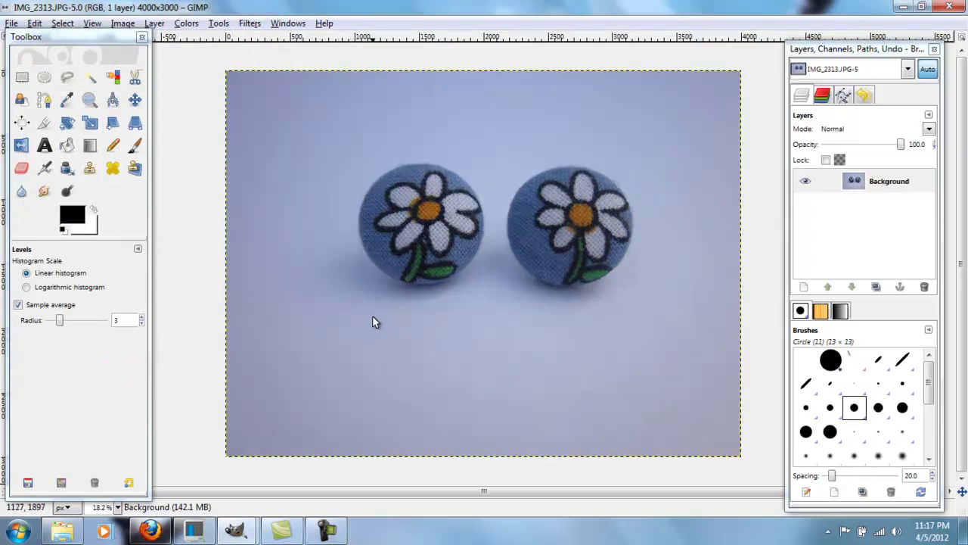
pyautogui.hotkey('ctrl', 'y')
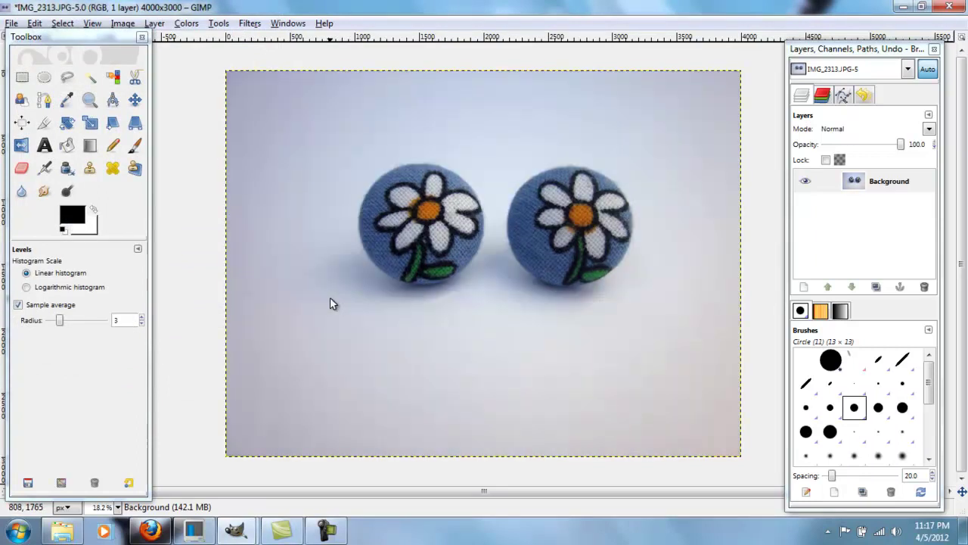
pyautogui.hotkey('ctrl', 'z')
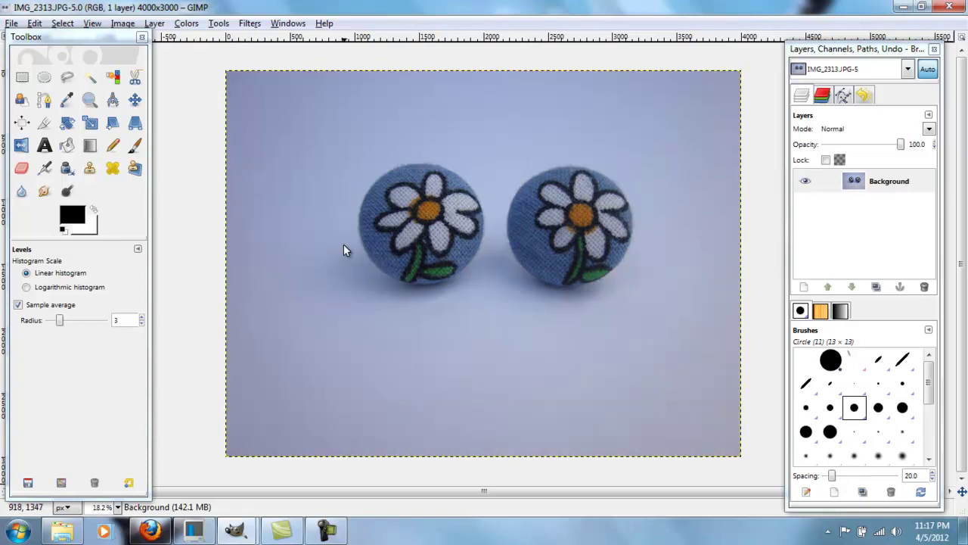
# Step: Reopen Levels, try an overall black point of 13 and Auto, then reset both
pyautogui.click(189, 23)
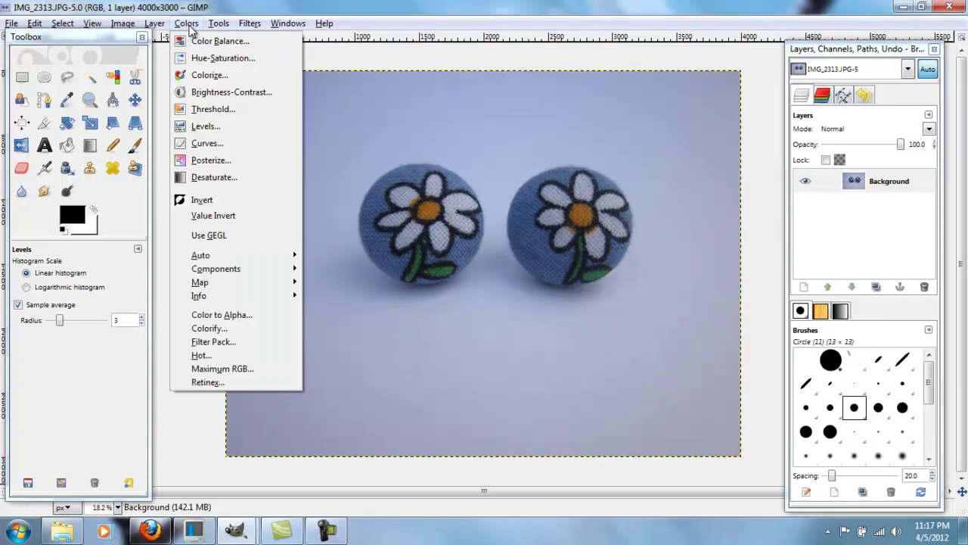
pyautogui.click(234, 124)
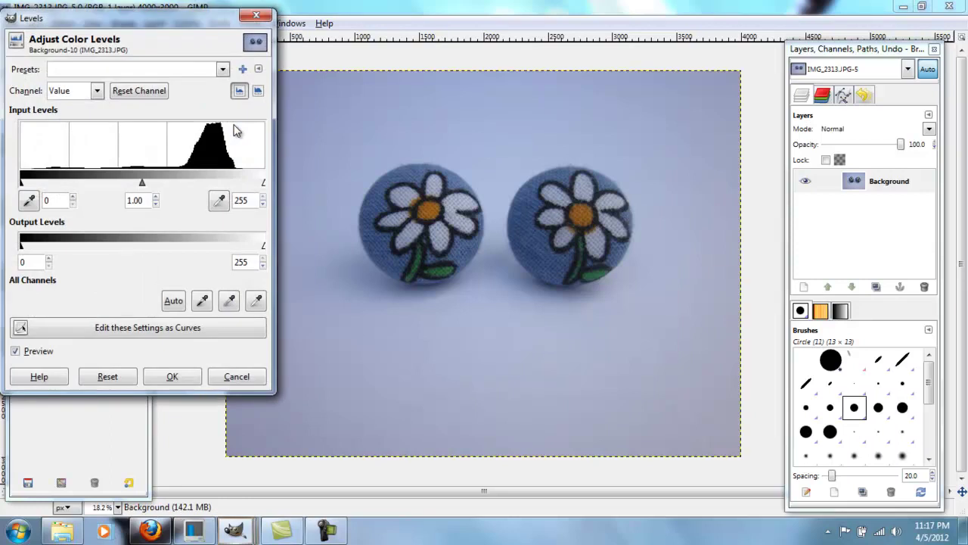
pyautogui.moveTo(264, 183); pyautogui.dragTo(236, 186)
pyautogui.moveTo(21, 182); pyautogui.dragTo(33, 186)
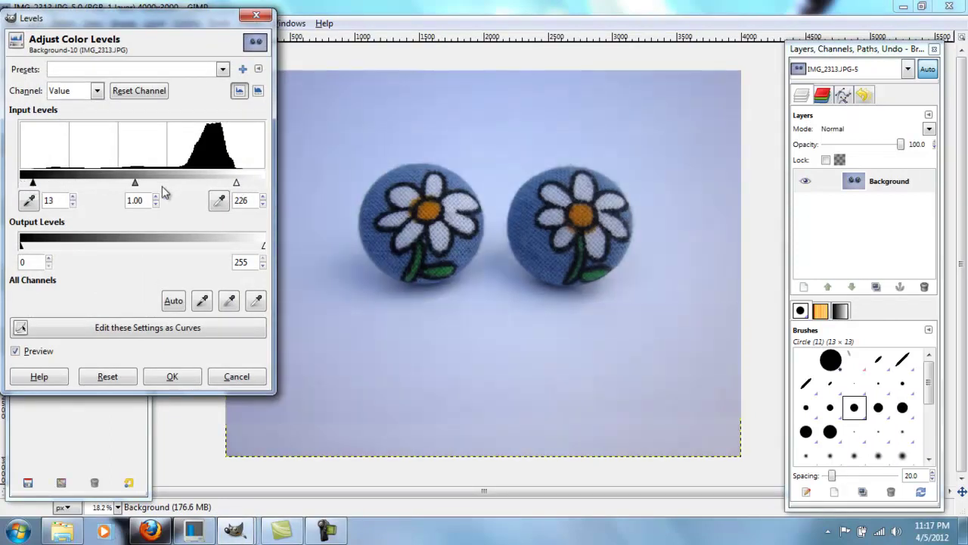
pyautogui.click(108, 377)
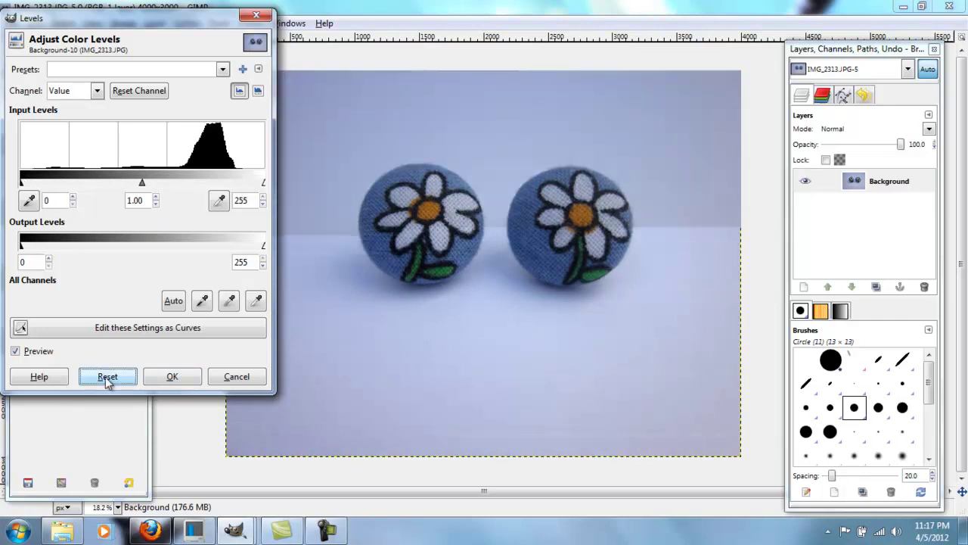
pyautogui.click(173, 300)
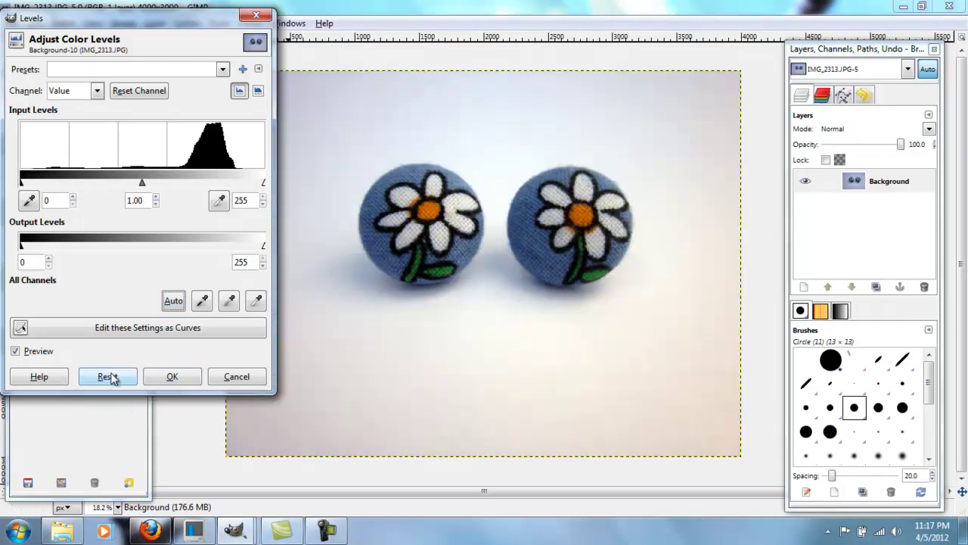
pyautogui.click(111, 377)
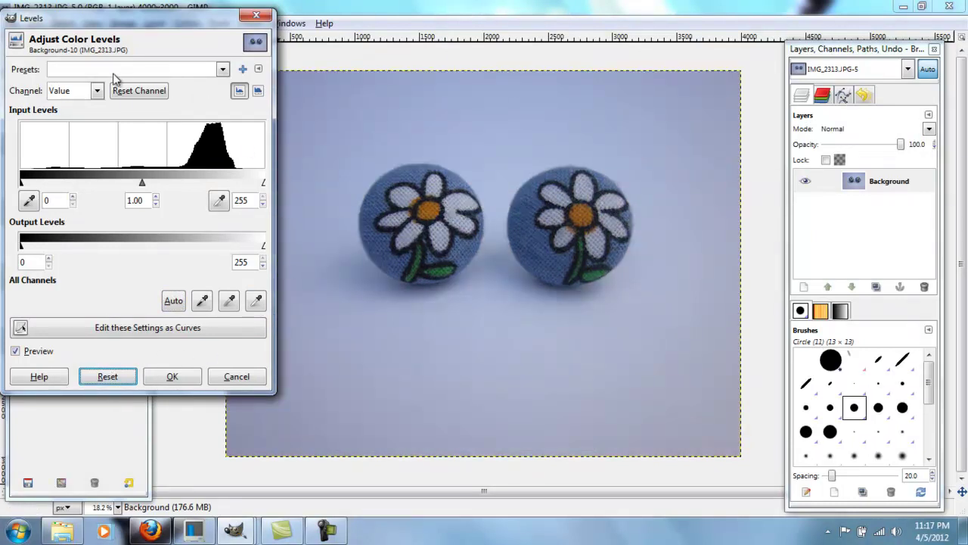
# Step: Set the Red channel's white point to 198 and raise its black point
pyautogui.click(83, 94)
pyautogui.click(80, 127)
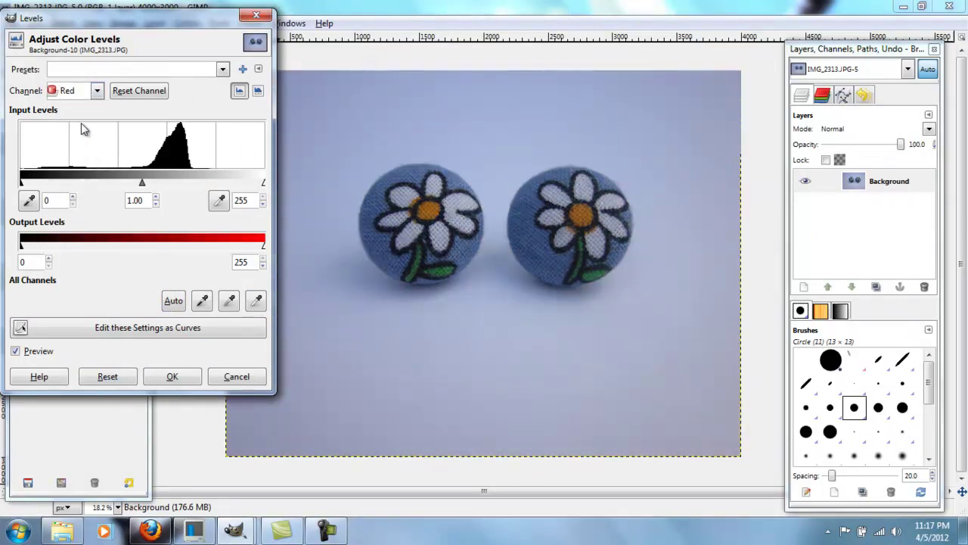
pyautogui.moveTo(263, 183); pyautogui.dragTo(211, 184)
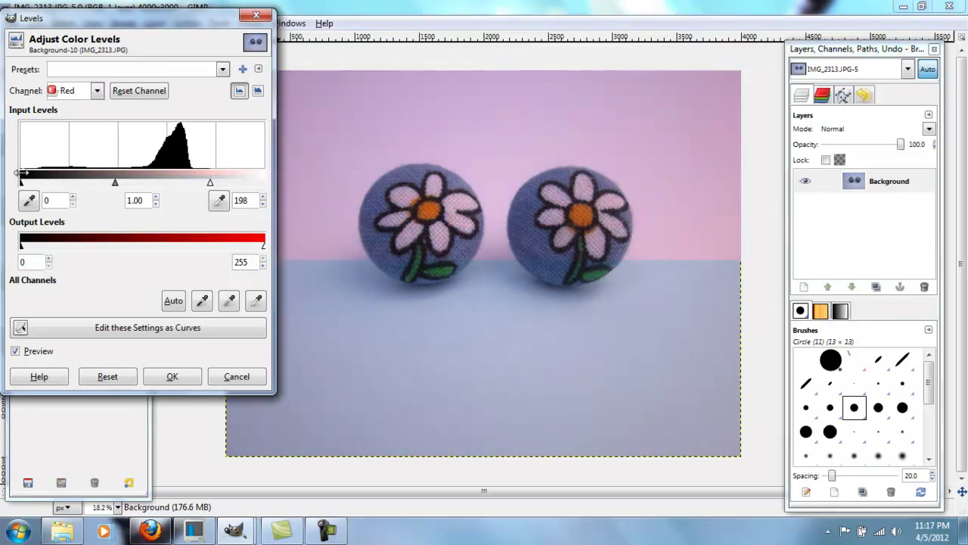
pyautogui.moveTo(21, 183); pyautogui.dragTo(34, 183)
# Step: Set the Green channel's white point to 209 and raise its black point
pyautogui.click(96, 90)
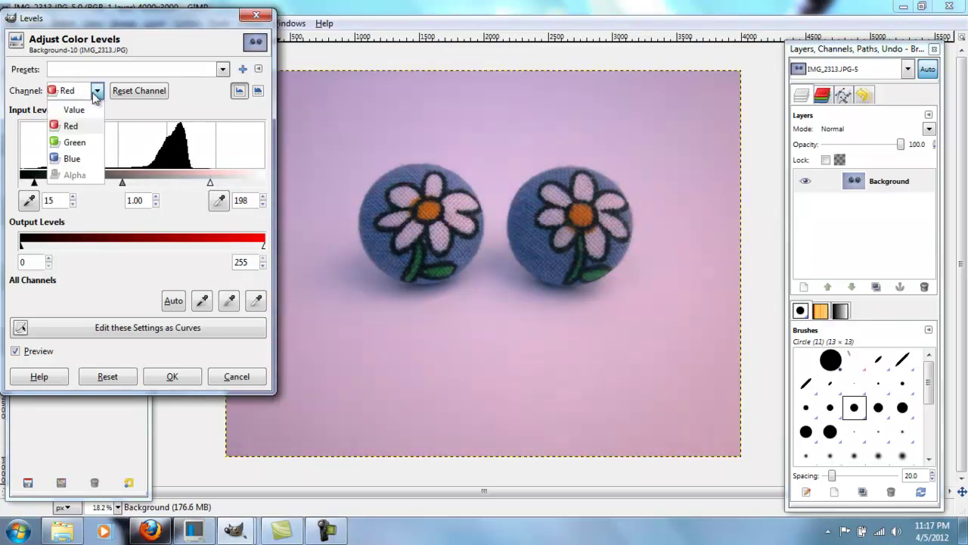
pyautogui.click(76, 142)
pyautogui.moveTo(263, 184); pyautogui.dragTo(219, 185)
pyautogui.moveTo(21, 182); pyautogui.dragTo(39, 184)
# Step: Set the Blue channel to input levels 11, 1.00 and 243 and apply the correction
pyautogui.click(70, 91)
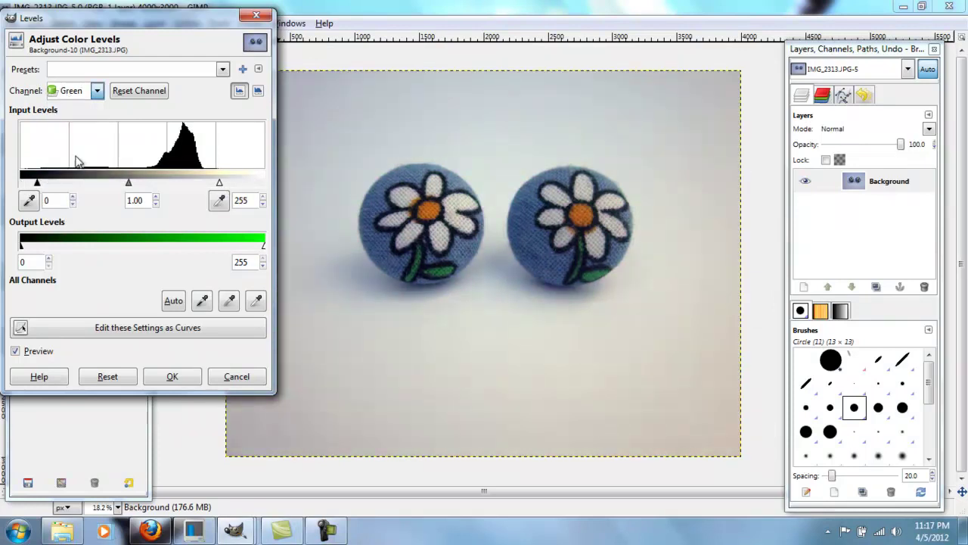
pyautogui.click(75, 160)
pyautogui.moveTo(262, 184); pyautogui.dragTo(253, 185)
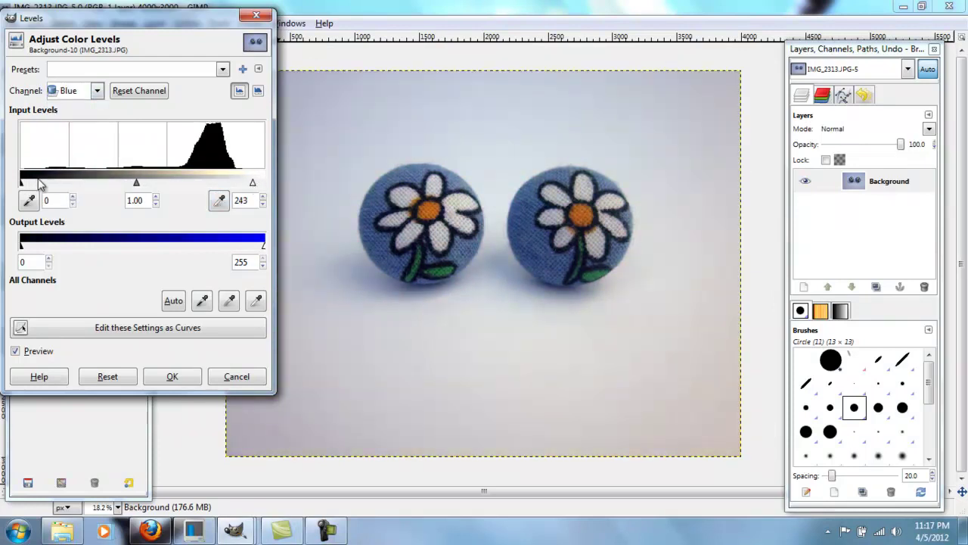
pyautogui.moveTo(21, 183); pyautogui.dragTo(30, 182)
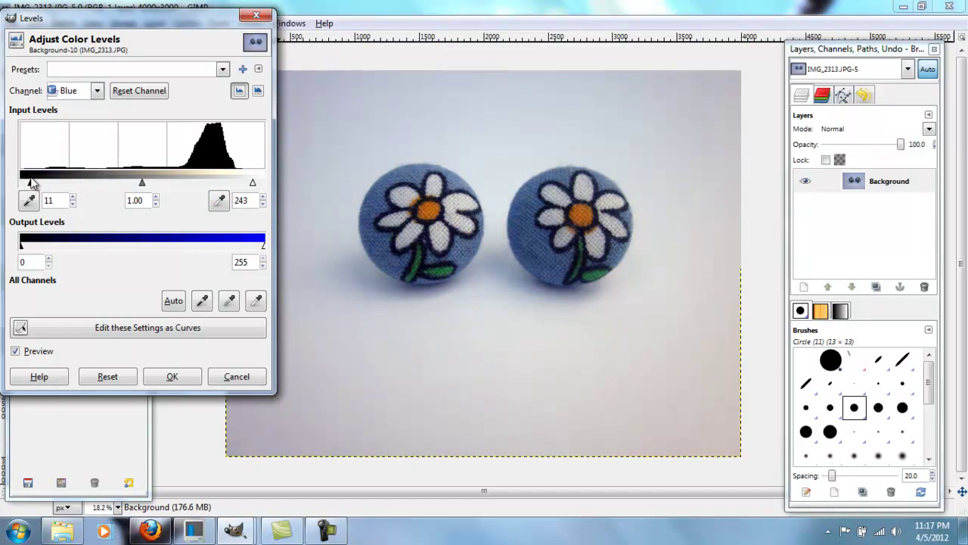
pyautogui.click(172, 376)
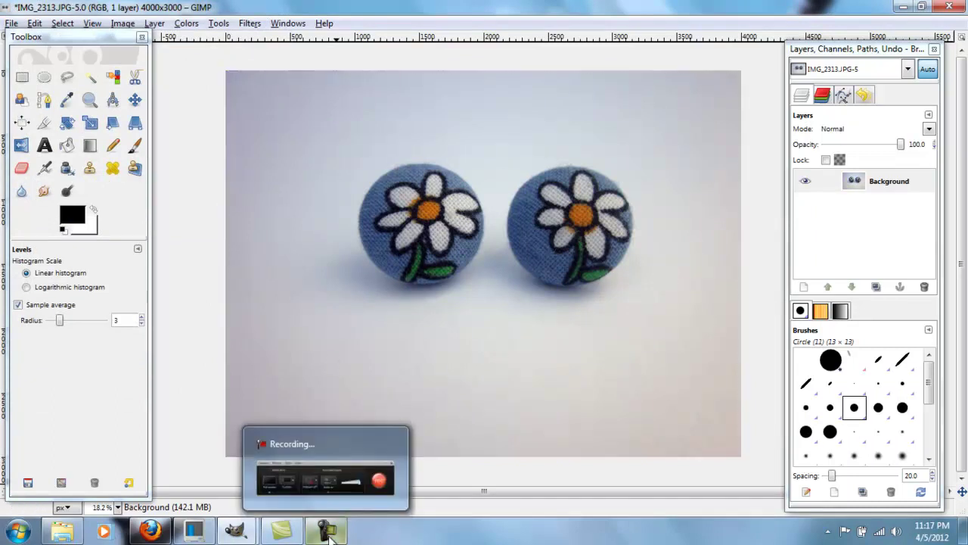
# Step: Switch to IMG_1988.JPG, the striped earring photo, from the taskbar preview
pyautogui.moveTo(229, 527)
pyautogui.click(185, 475)
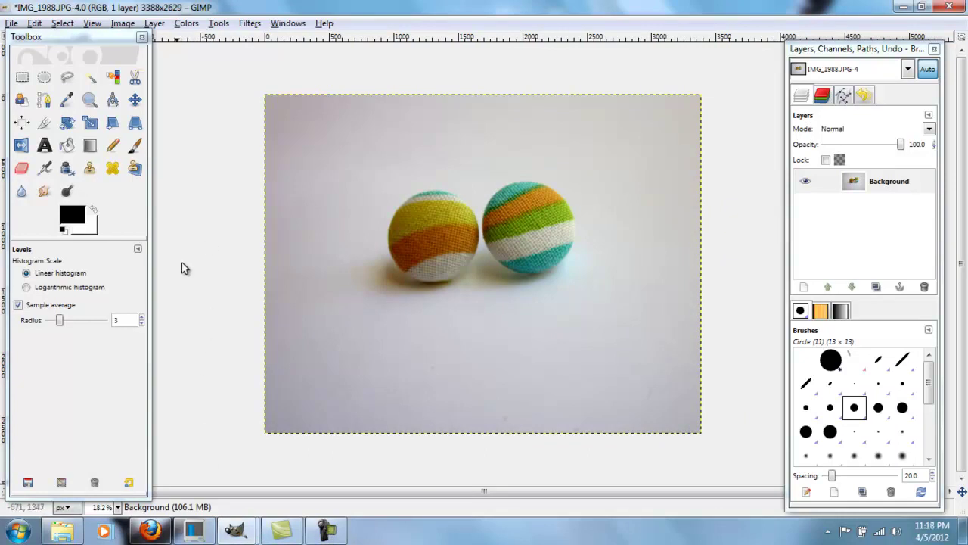
# Step: Open Curves on IMG_1988.JPG, preview strong brighten and darken bends, then reset to straight
pyautogui.click(186, 23)
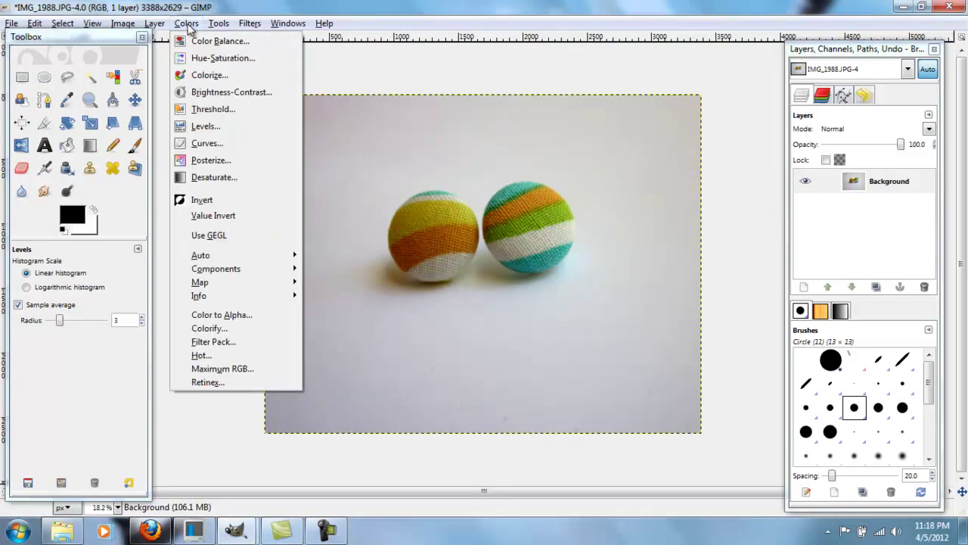
pyautogui.click(237, 149)
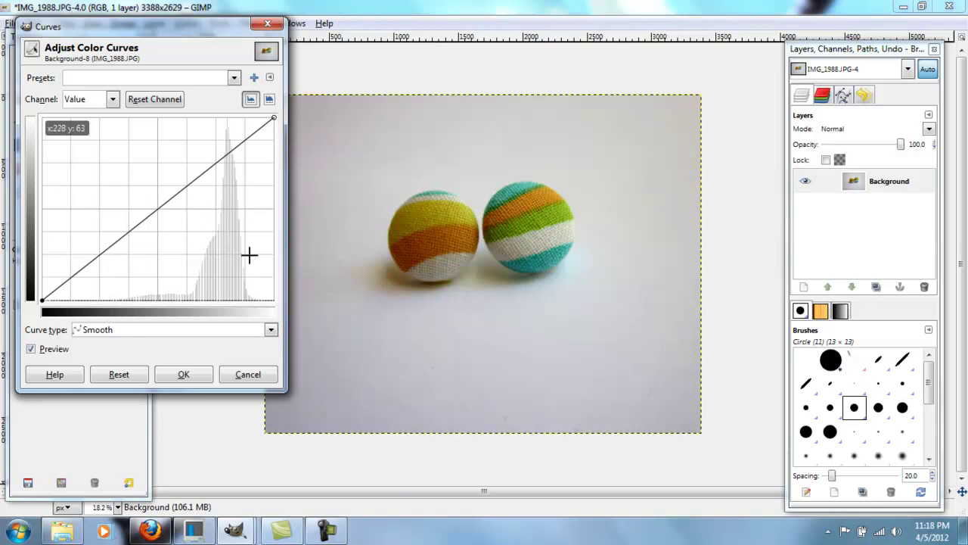
pyautogui.click(140, 147)
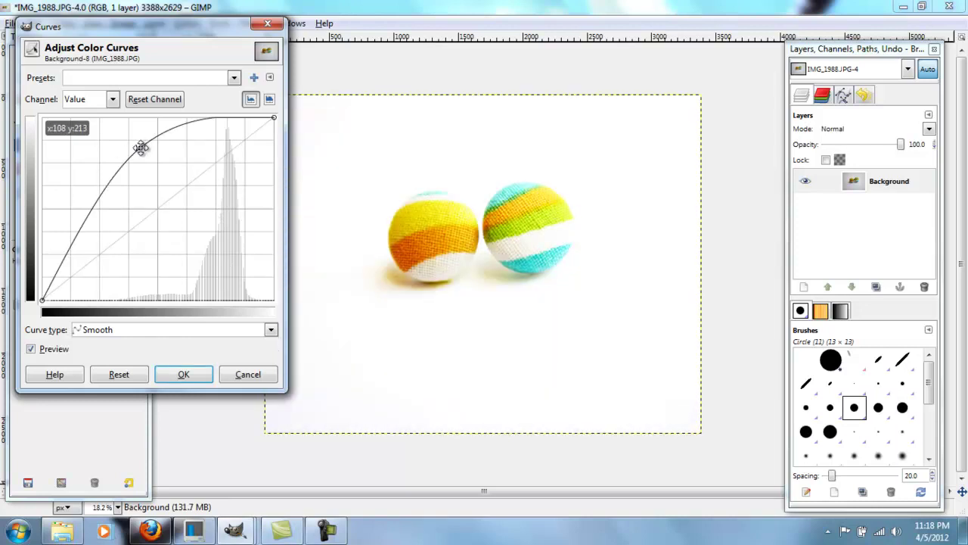
pyautogui.moveTo(140, 147); pyautogui.dragTo(184, 249)
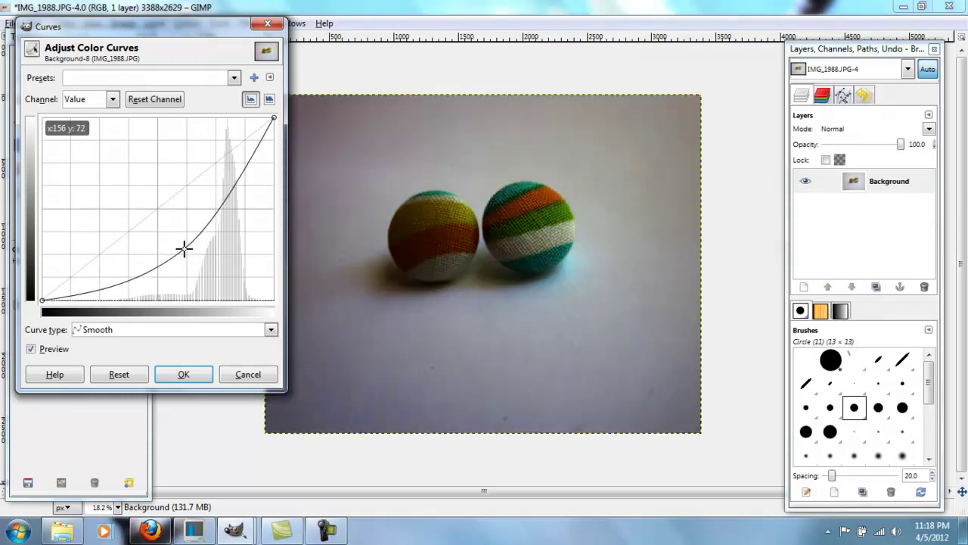
pyautogui.click(124, 375)
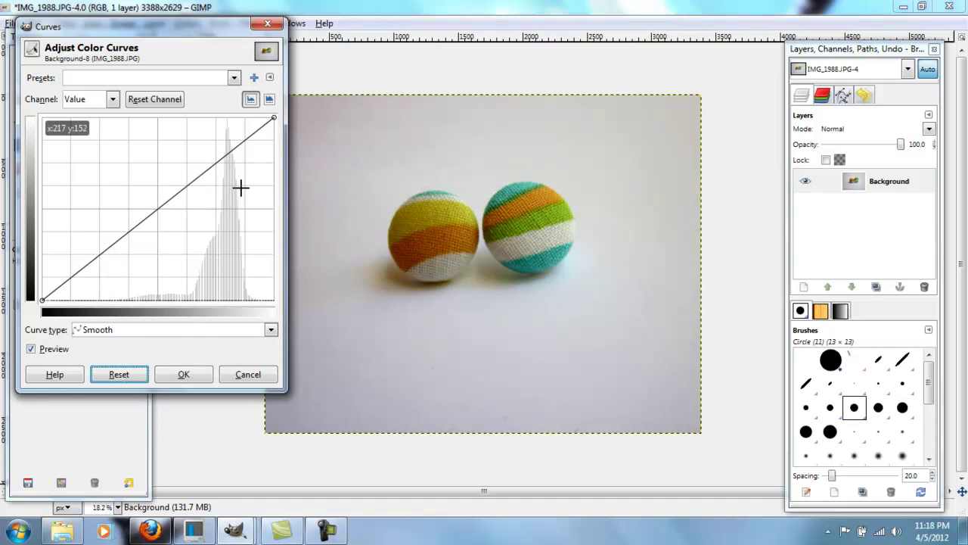
# Step: Raise a highlight point and lower a shadow point into an S-curve, then apply it
pyautogui.click(232, 137)
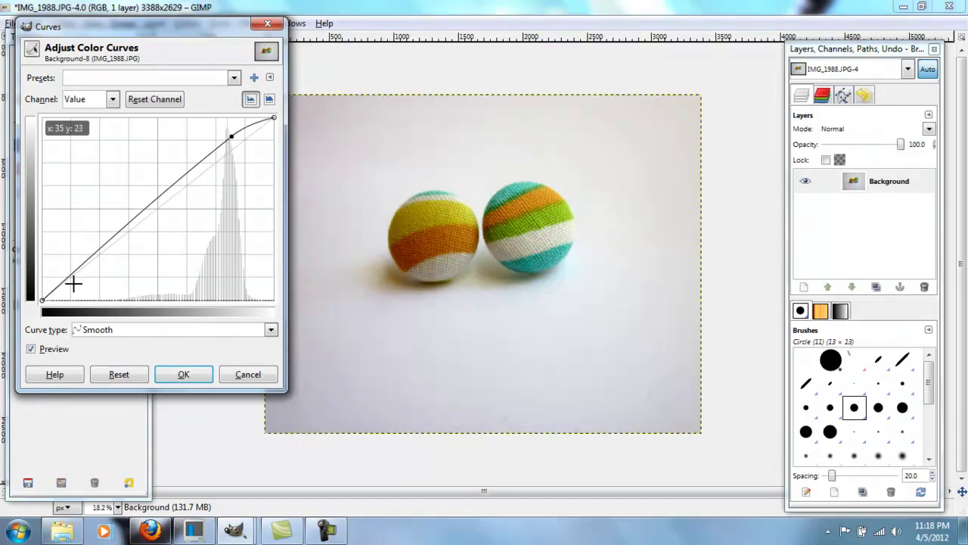
pyautogui.click(73, 282)
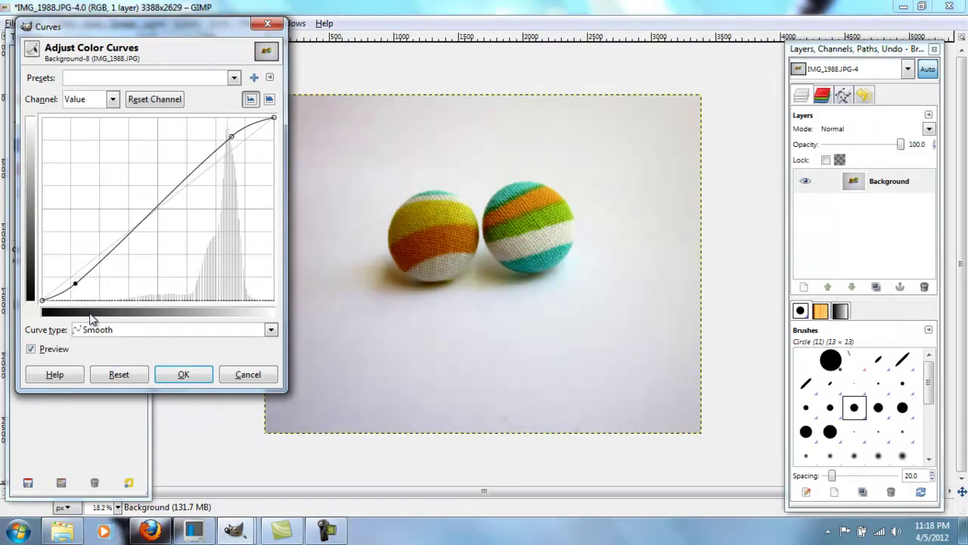
pyautogui.click(117, 375)
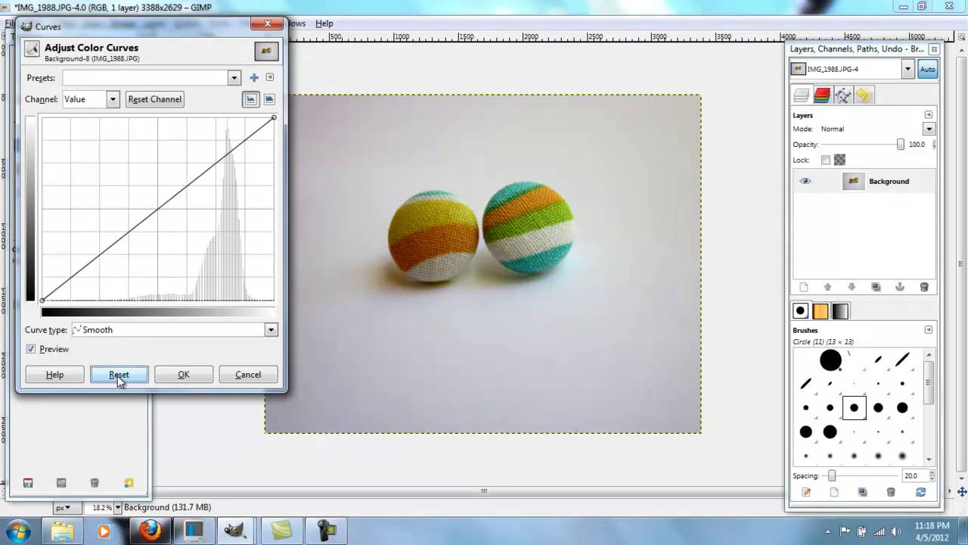
pyautogui.click(235, 136)
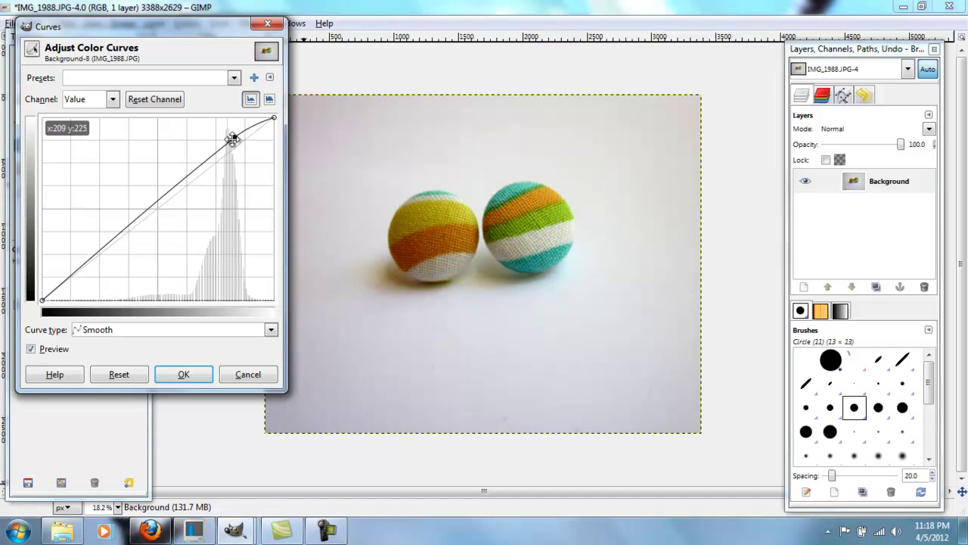
pyautogui.moveTo(232, 136)
pyautogui.mouseDown()
pyautogui.moveTo(113, 141)
pyautogui.moveTo(233, 135)
pyautogui.mouseUp()
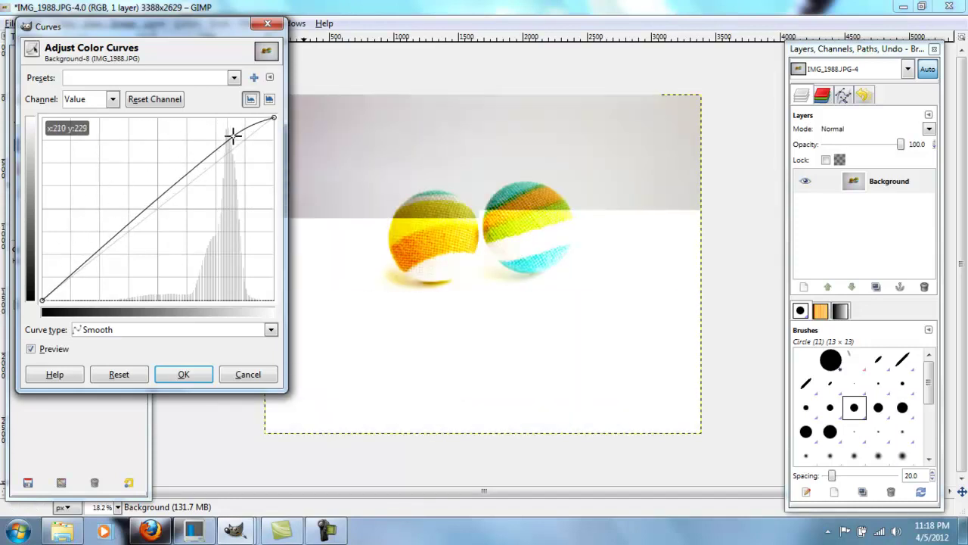
pyautogui.click(79, 283)
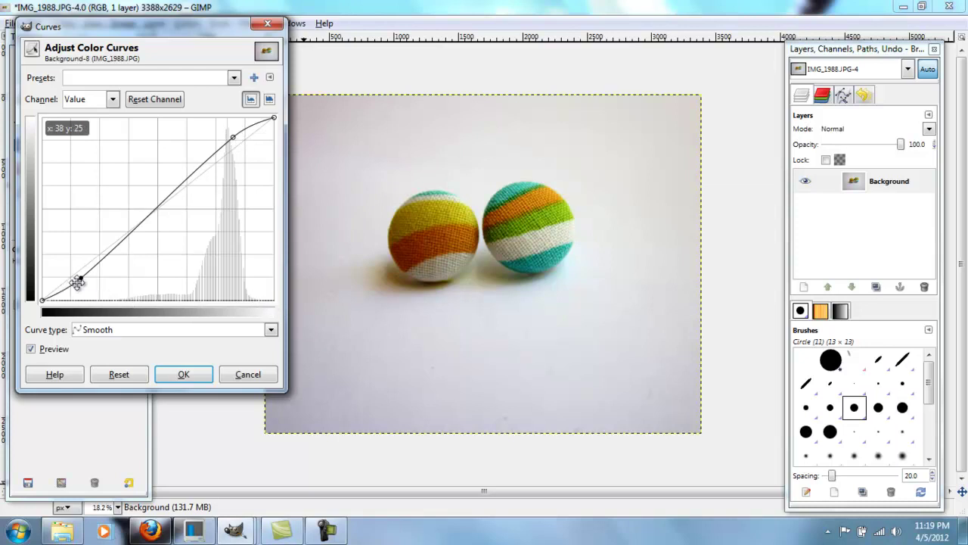
pyautogui.click(184, 374)
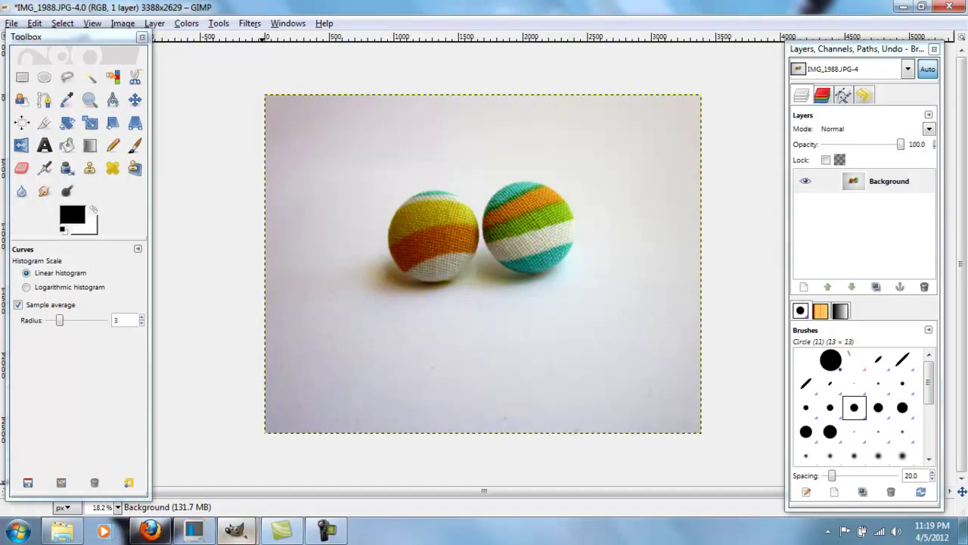
# Step: Switch to IMG_2313.JPG and apply an S-curve with a raised top and lowered bottom point
pyautogui.moveTo(241, 534)
pyautogui.click(283, 487)
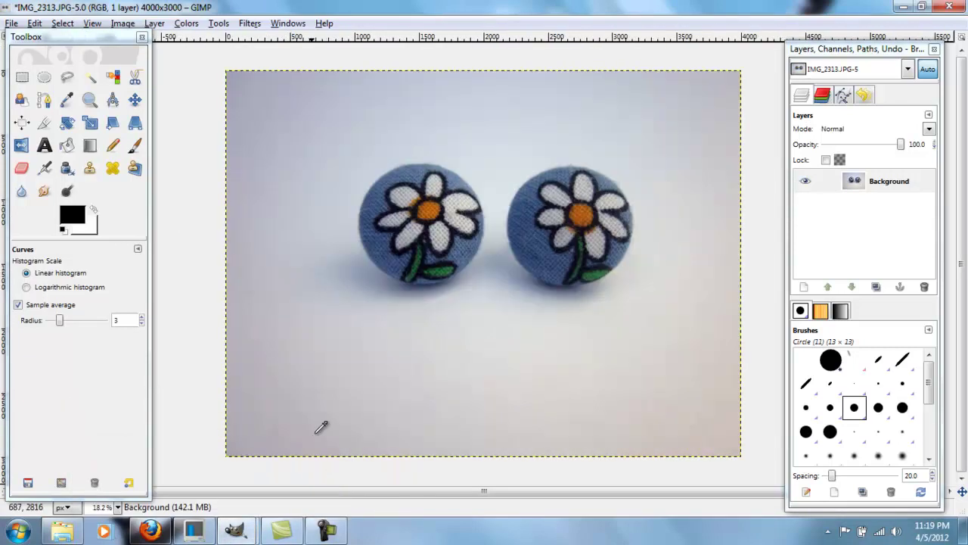
pyautogui.click(186, 23)
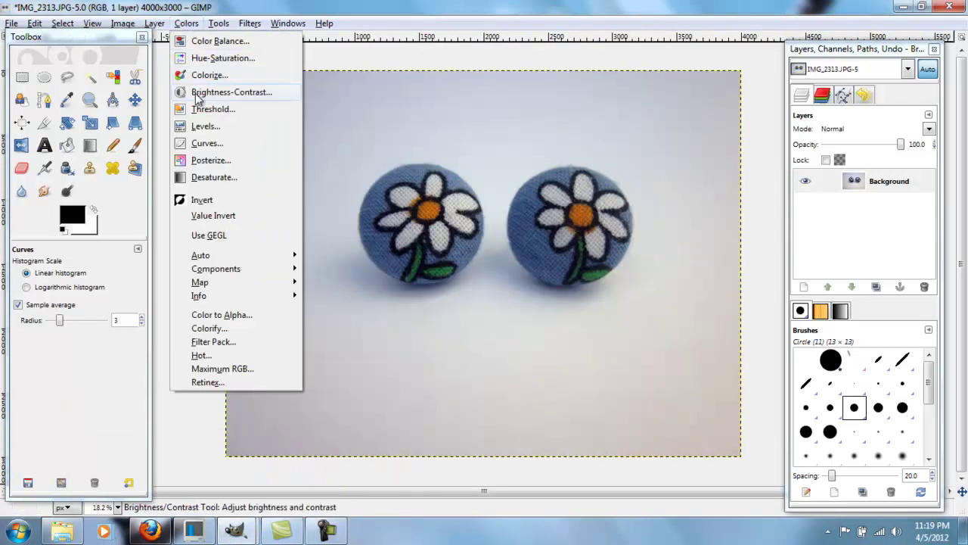
pyautogui.click(217, 146)
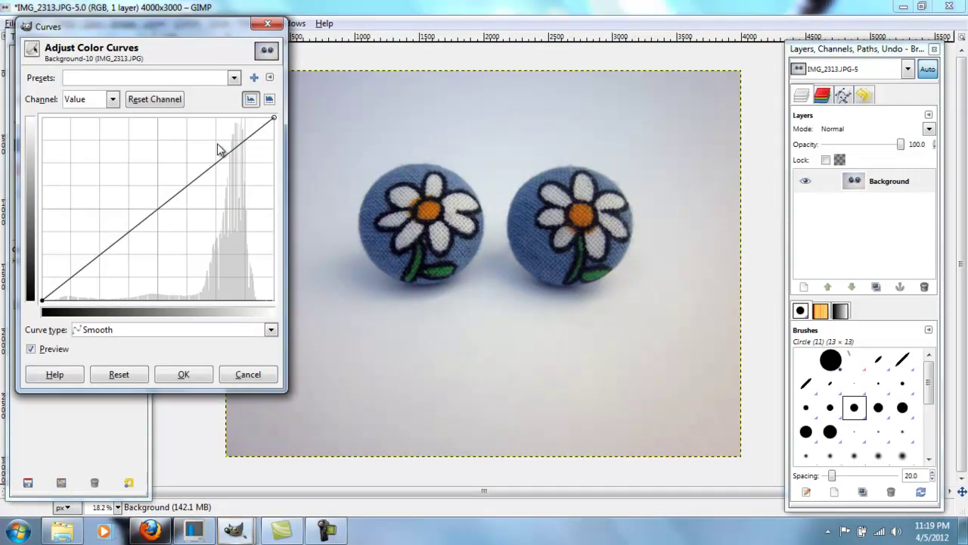
pyautogui.click(235, 138)
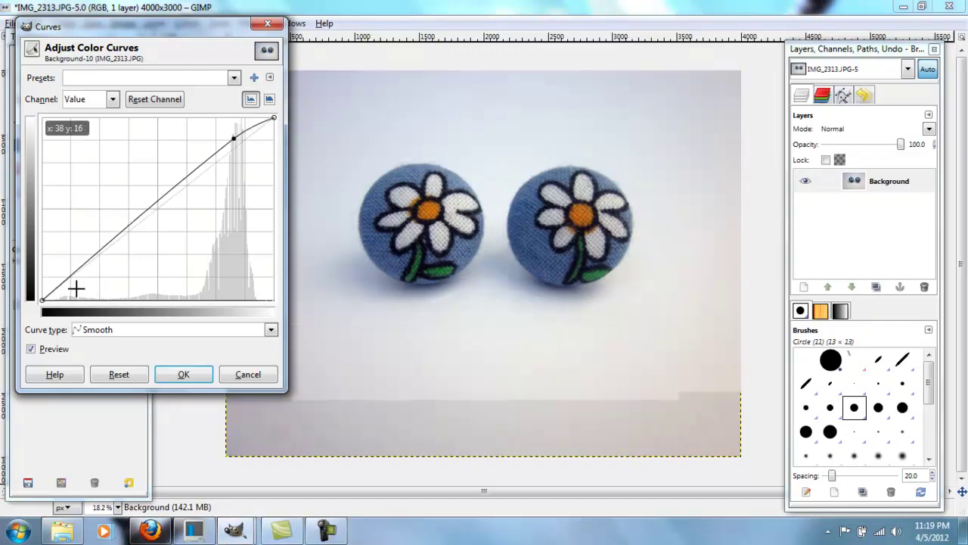
pyautogui.click(76, 281)
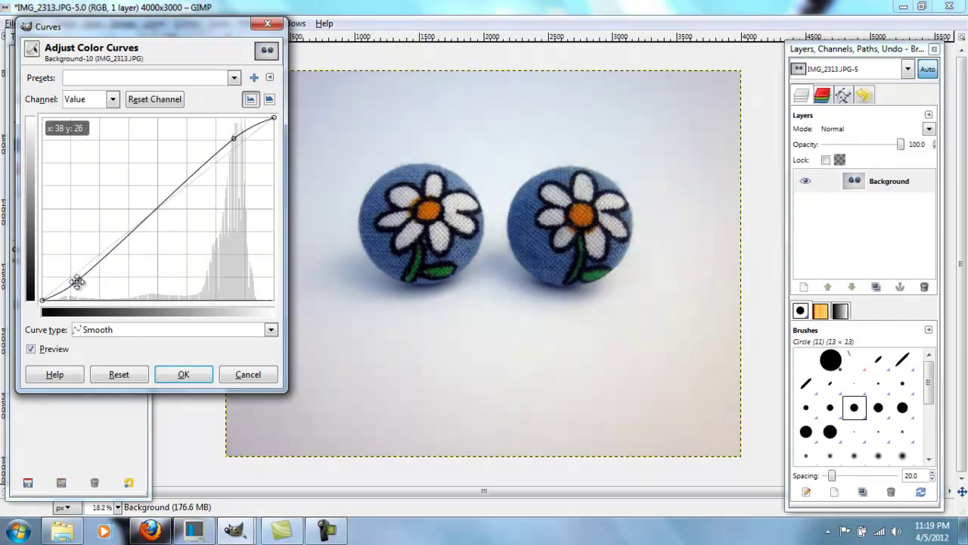
pyautogui.click(183, 374)
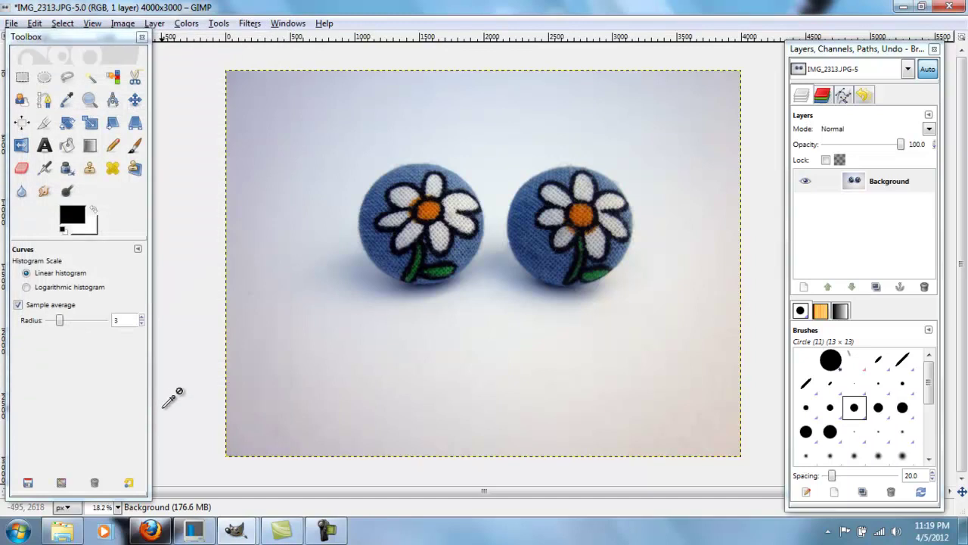